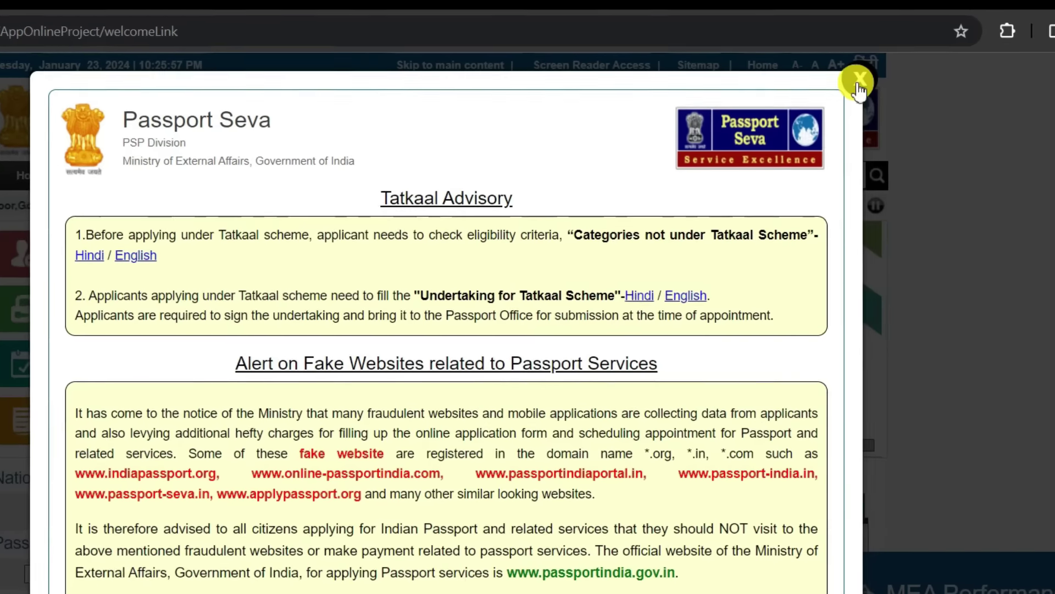
Step: Dismiss the Tatkaal advisory and open the new user registration form
left_click(843, 79)
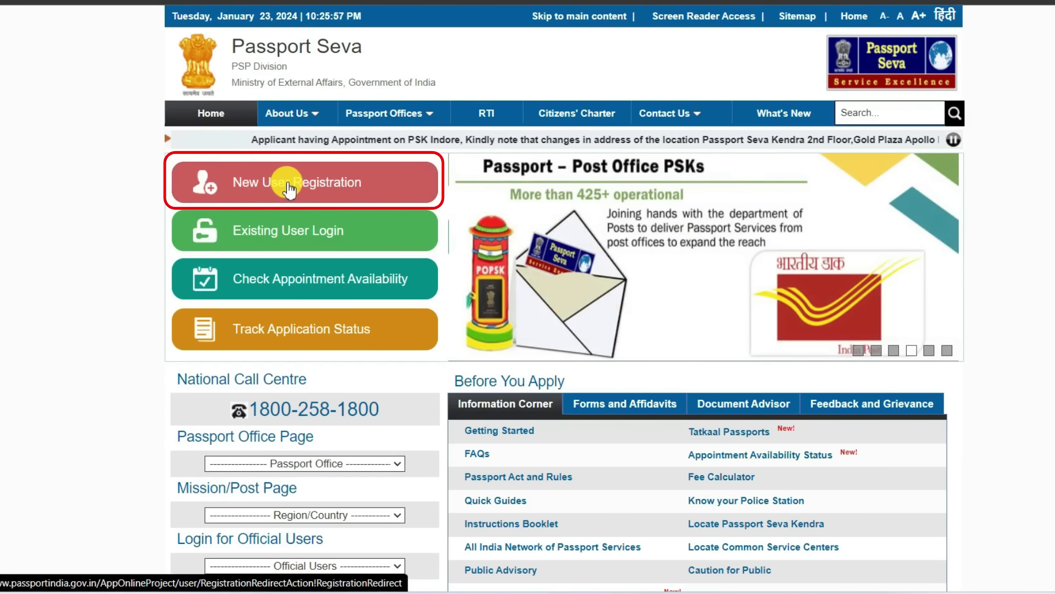
left_click(302, 192)
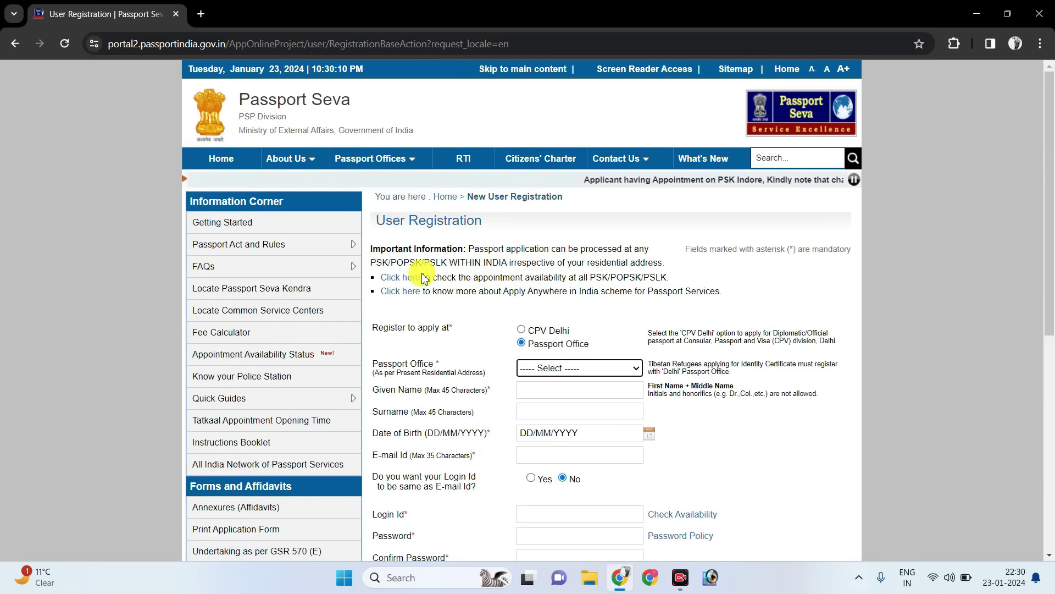
Step: Choose Patna as the passport office for the registration
scroll(708, 151, "down", 3)
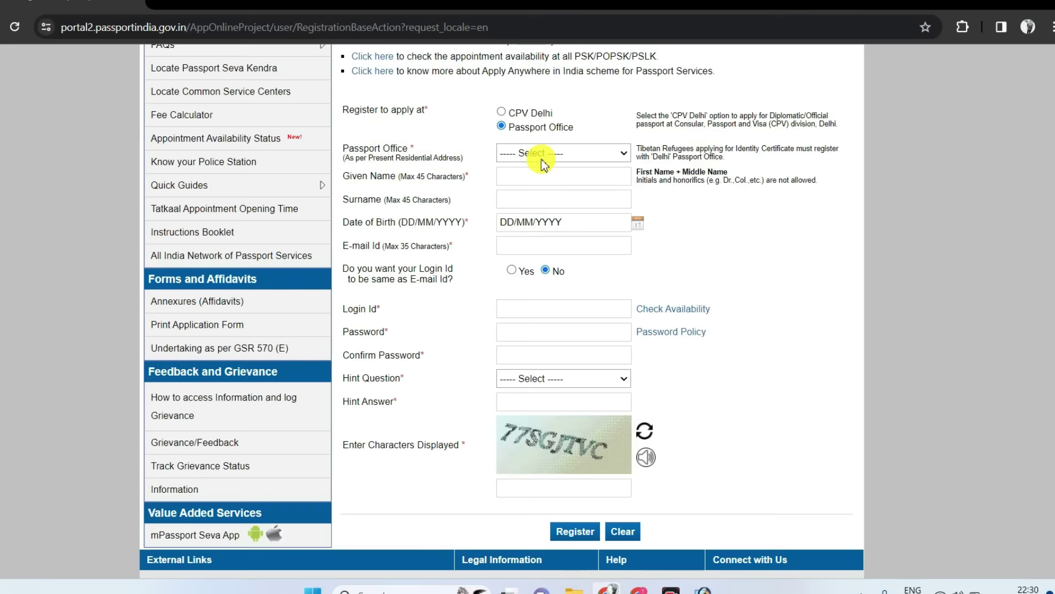
left_click(529, 162)
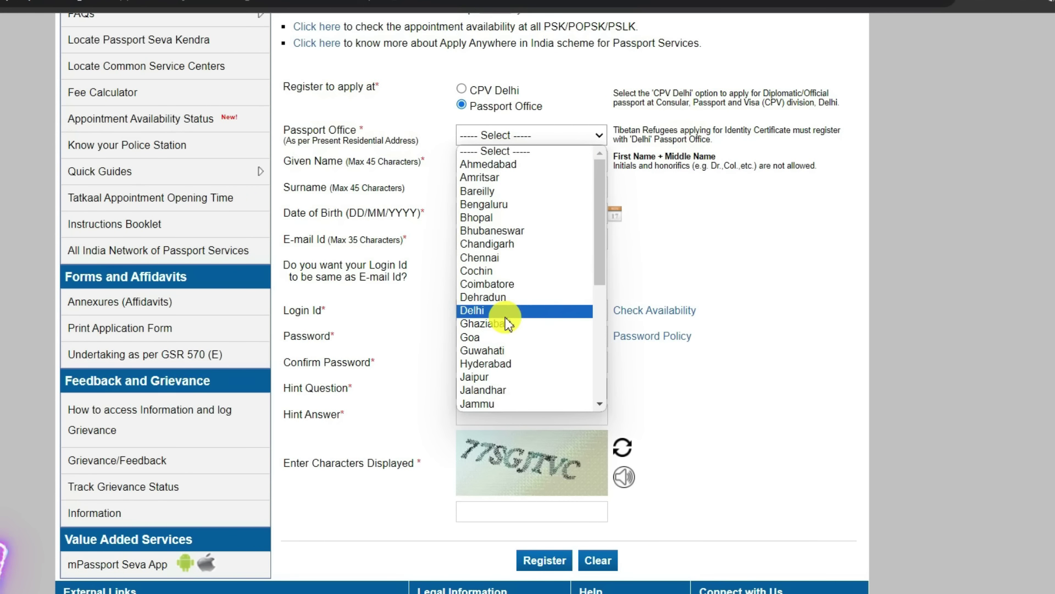
scroll(527, 258, "down", 5)
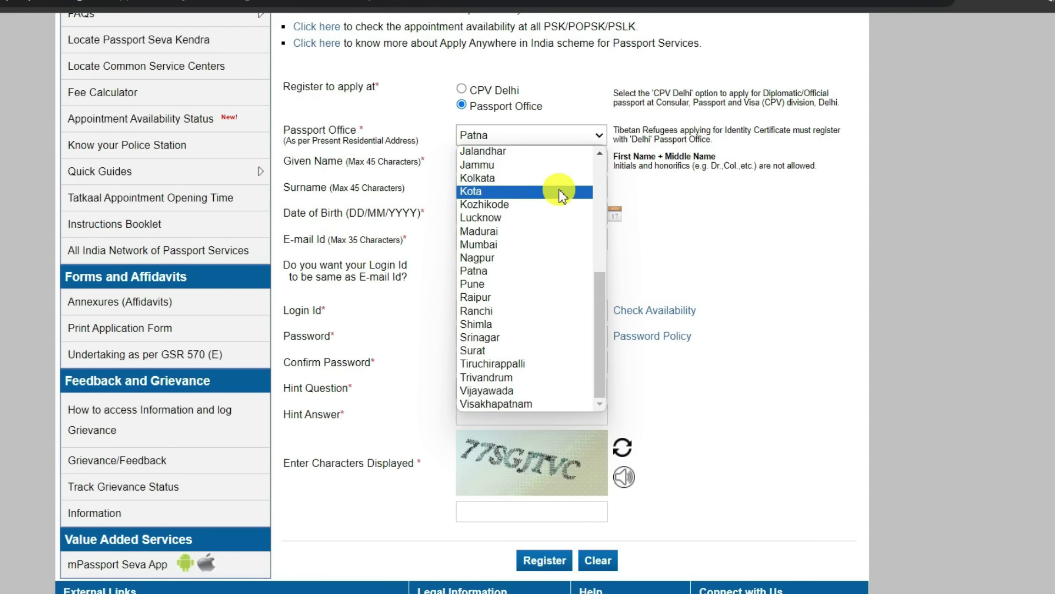
key("p")
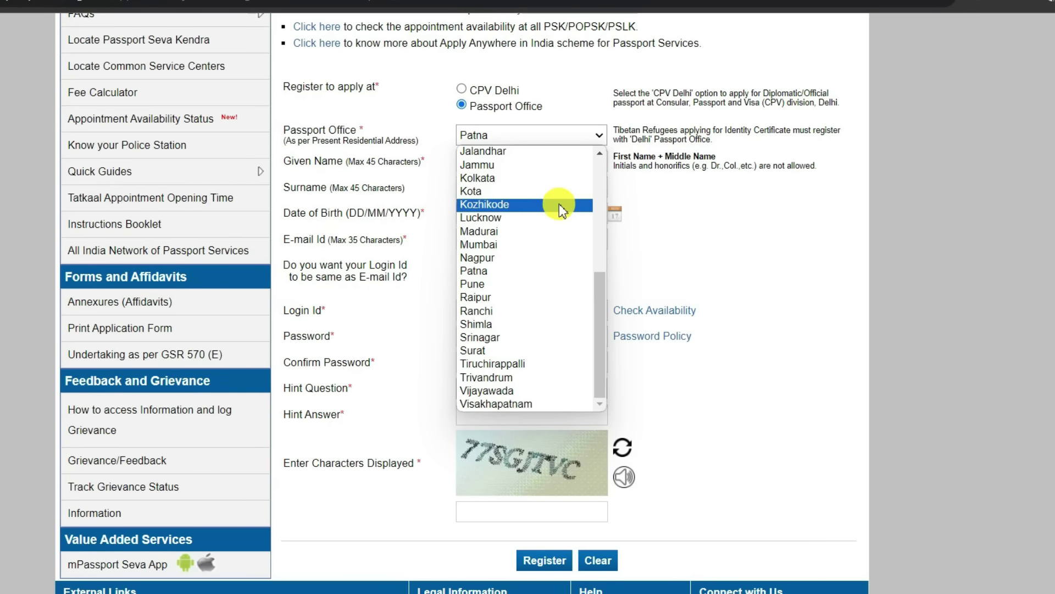
left_click(483, 271)
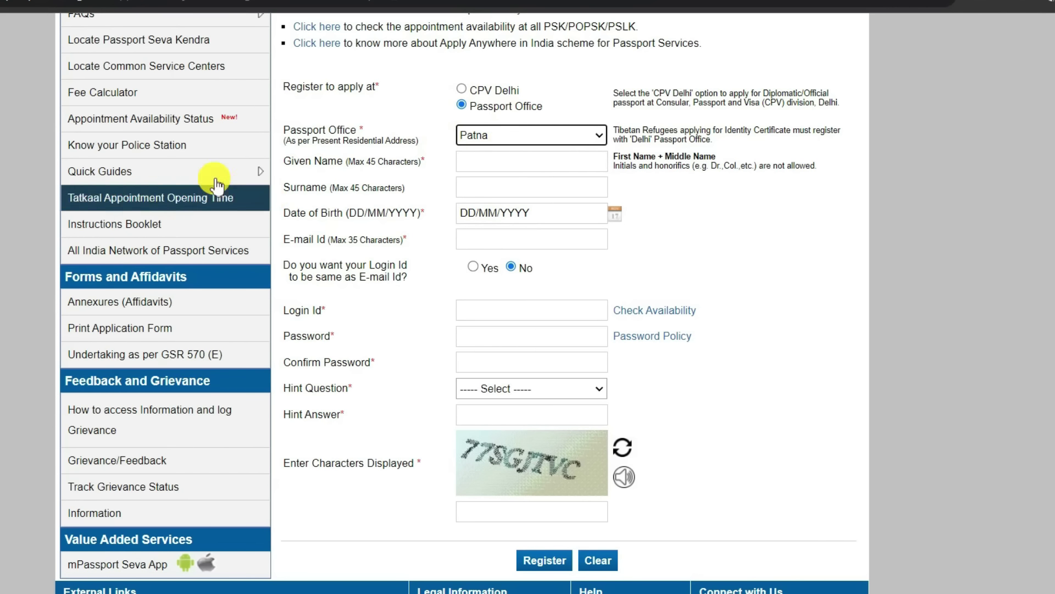
Step: Fill in the applicant's date of birth and choose Yes for using the e-mail ID as the login ID
left_click(439, 163)
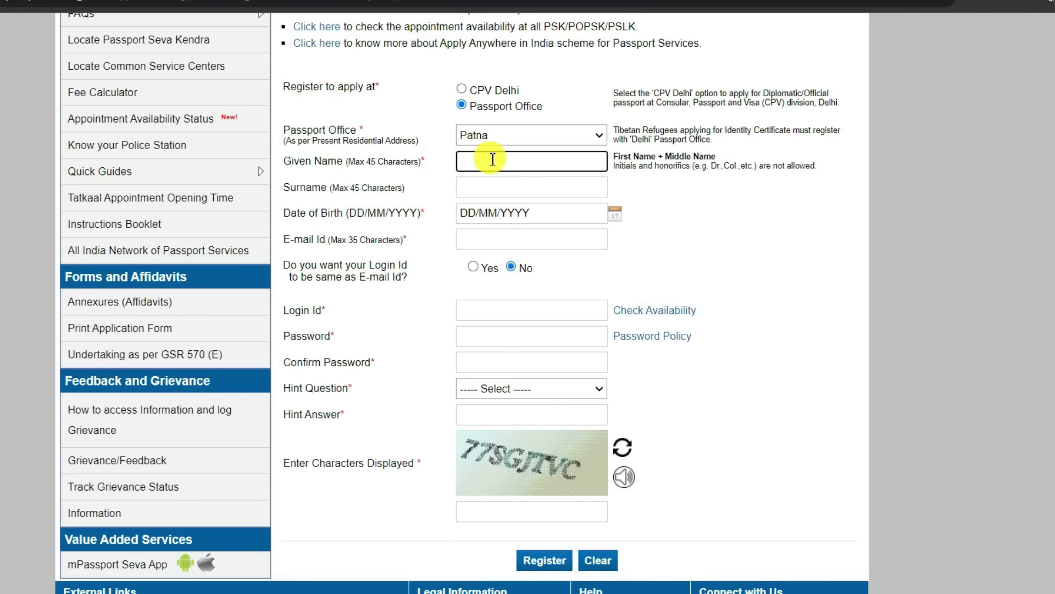
left_click(464, 188)
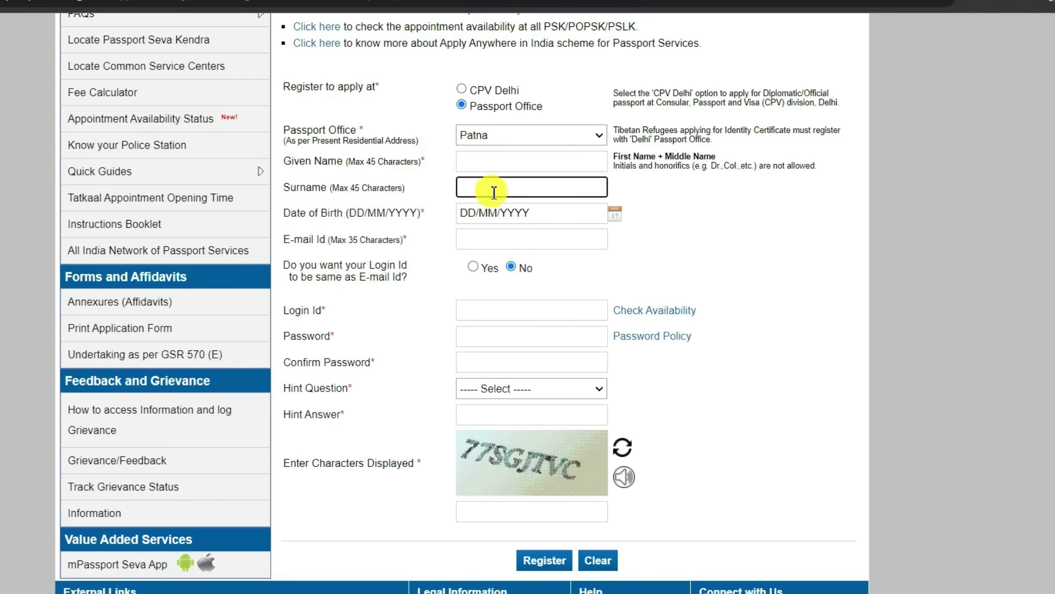
left_click(614, 217)
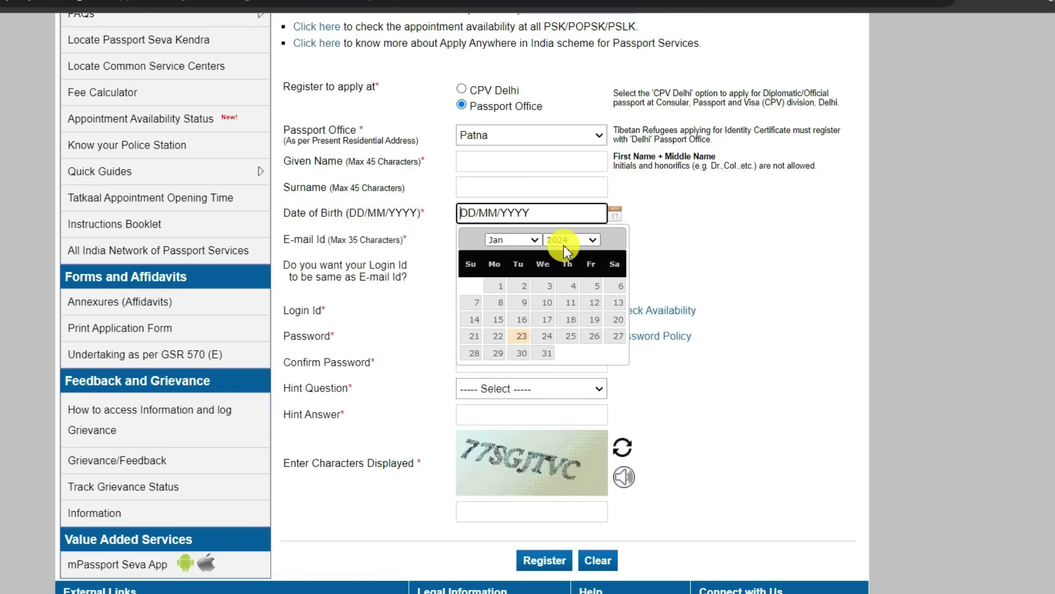
left_click(564, 245)
left_click(572, 309)
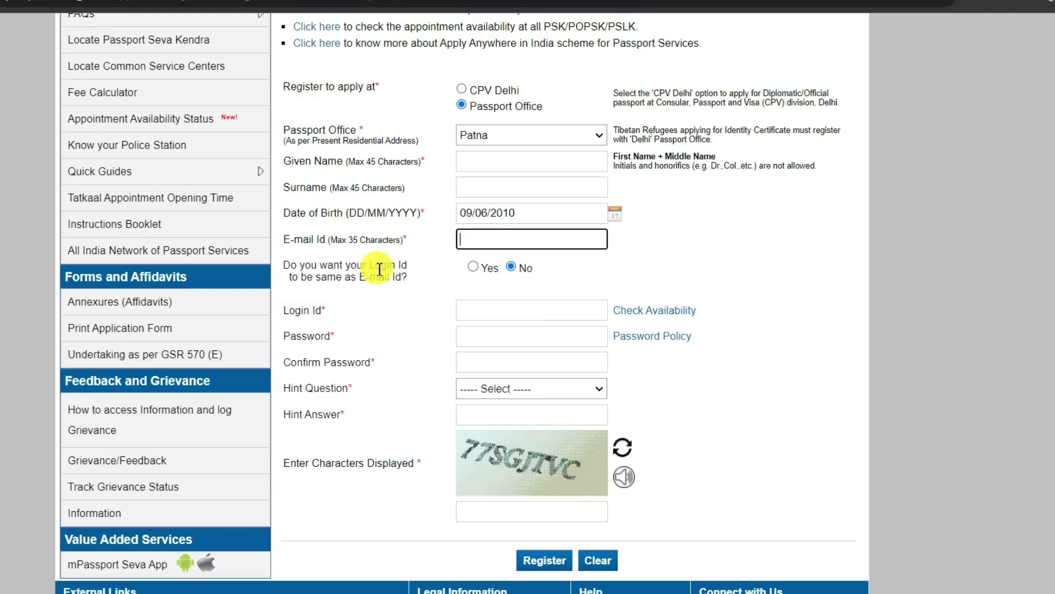
left_click(473, 267)
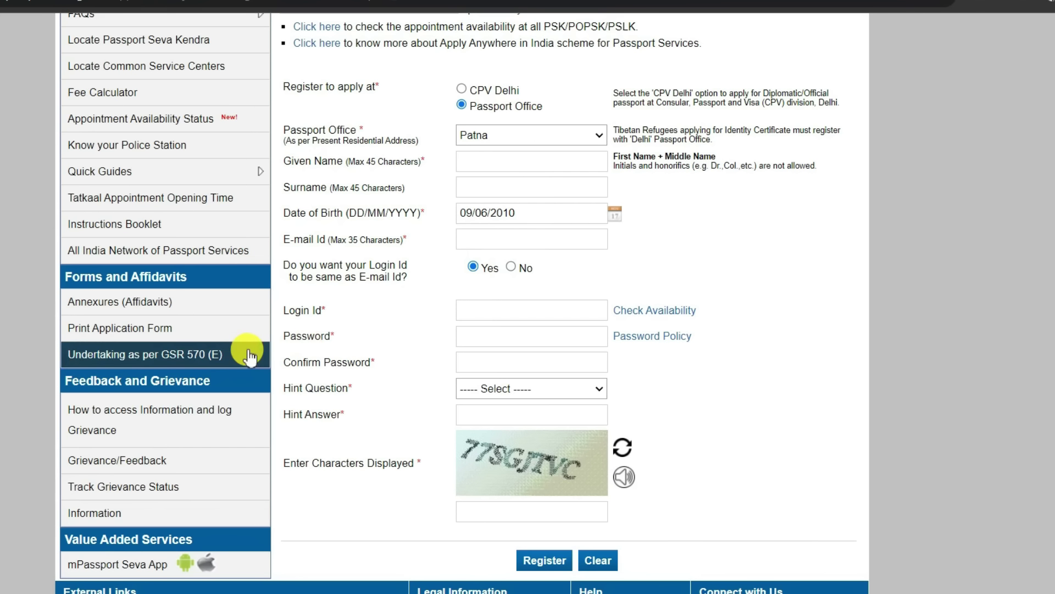
Step: Examine the password policy for the required character types and the allowed password length
left_click(479, 339)
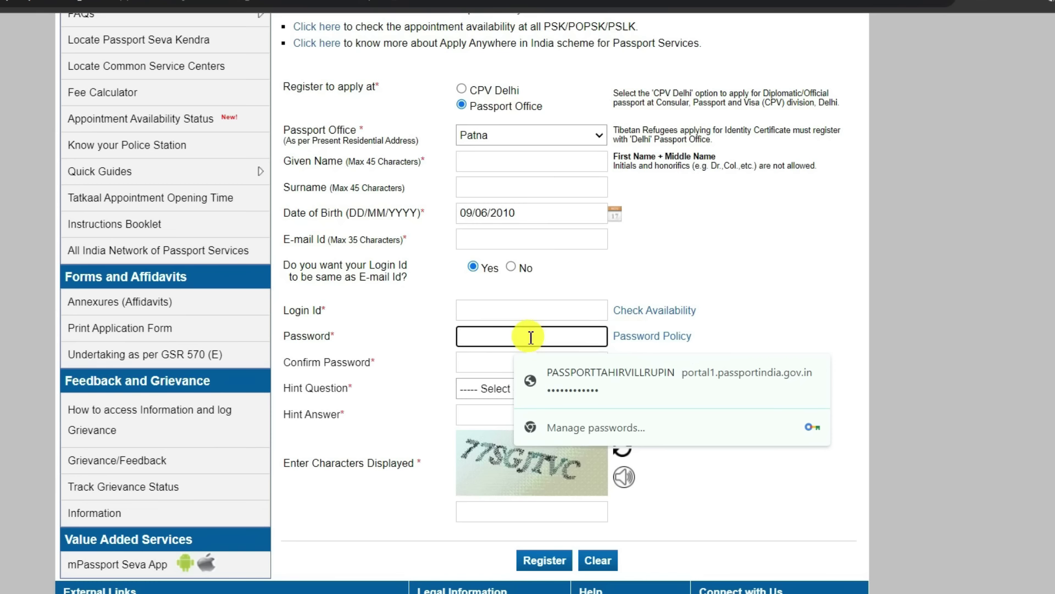
left_click(642, 341)
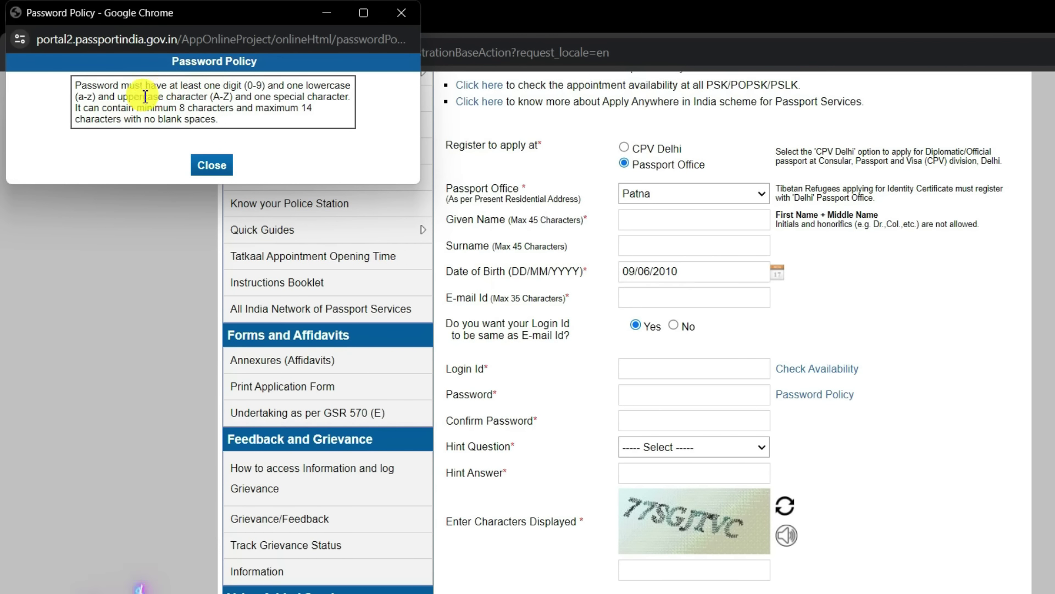
left_click_drag(287, 85, 140, 119)
left_click(146, 103)
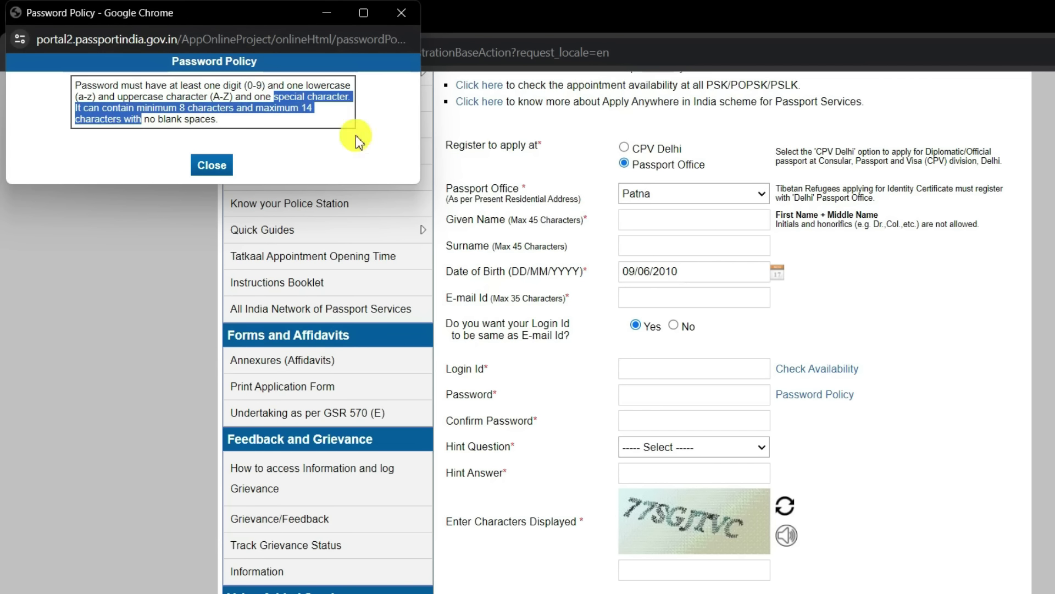
left_click(263, 111)
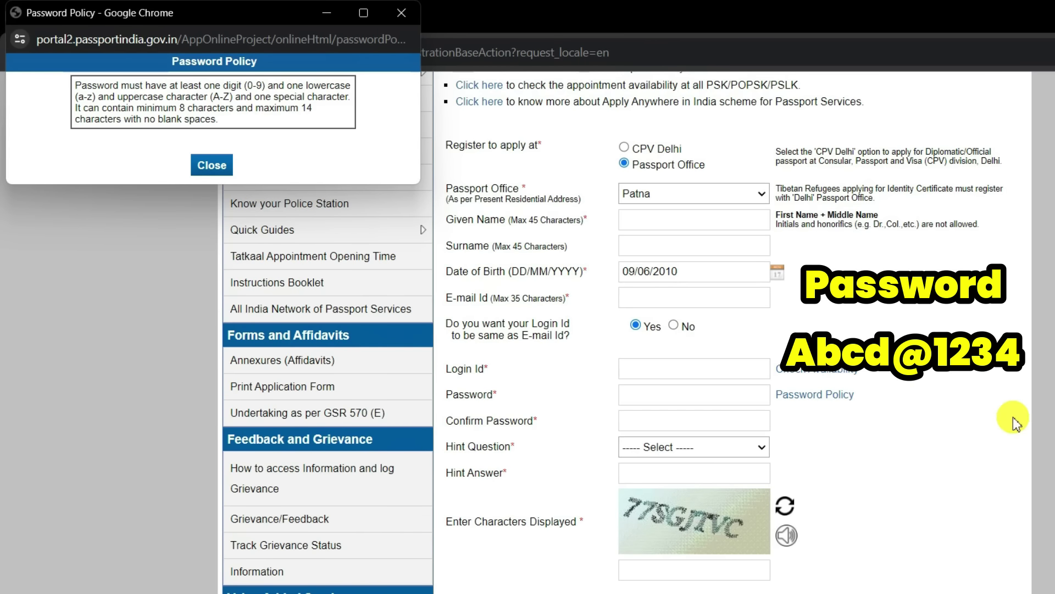
left_click(894, 409)
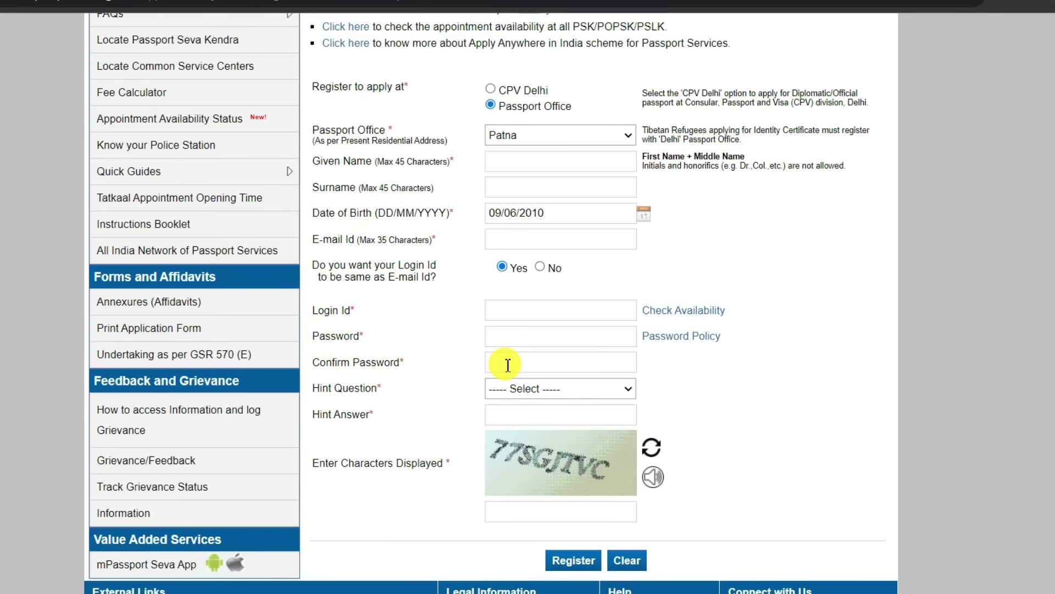
Step: Set the hint question to Favourite Colour and submit the registration form
left_click(490, 392)
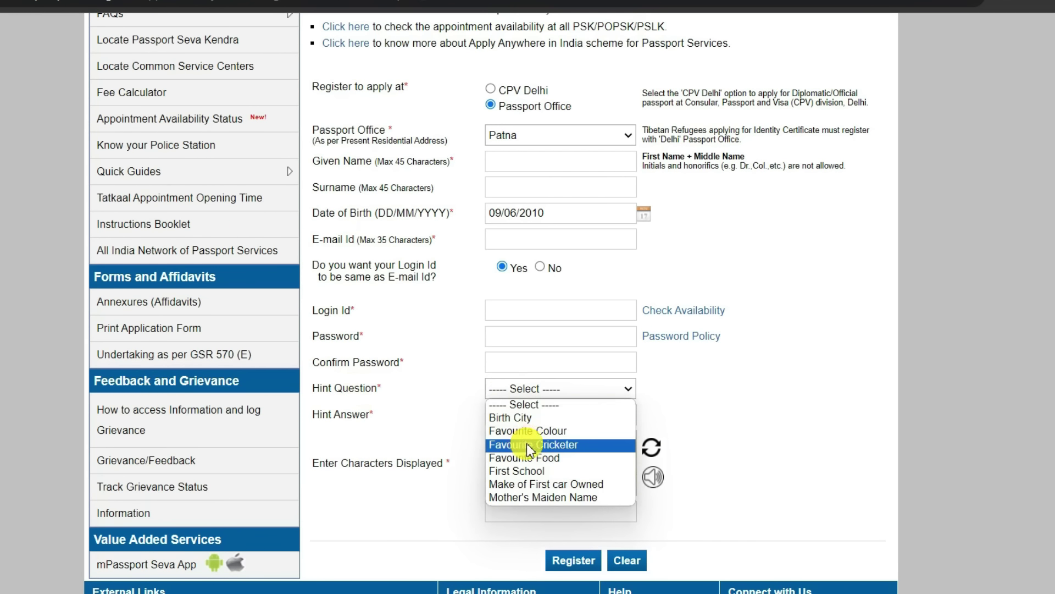
left_click(557, 432)
left_click(521, 415)
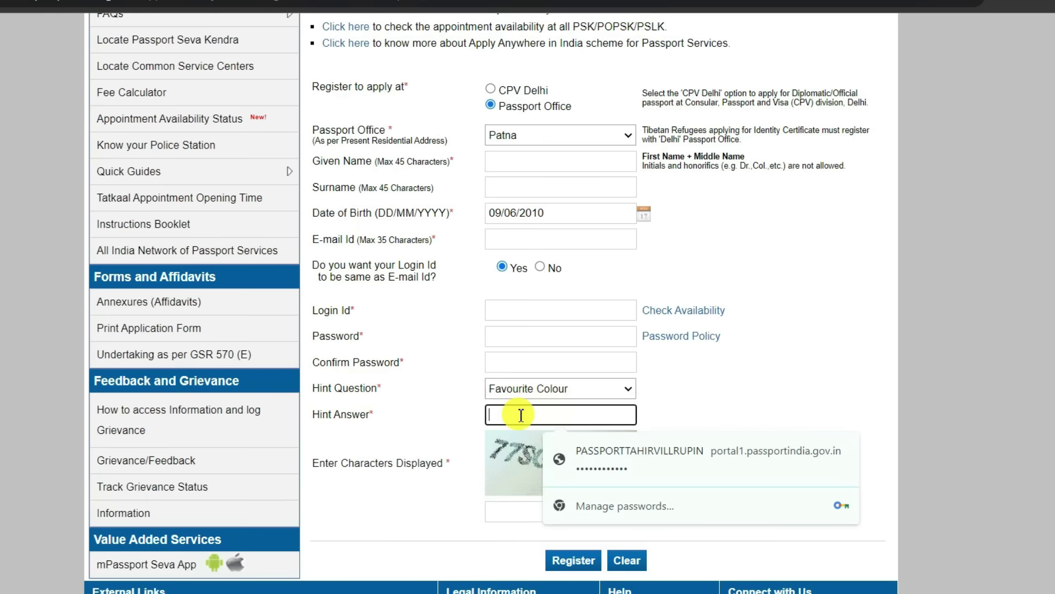
scroll(532, 420, "down", 1)
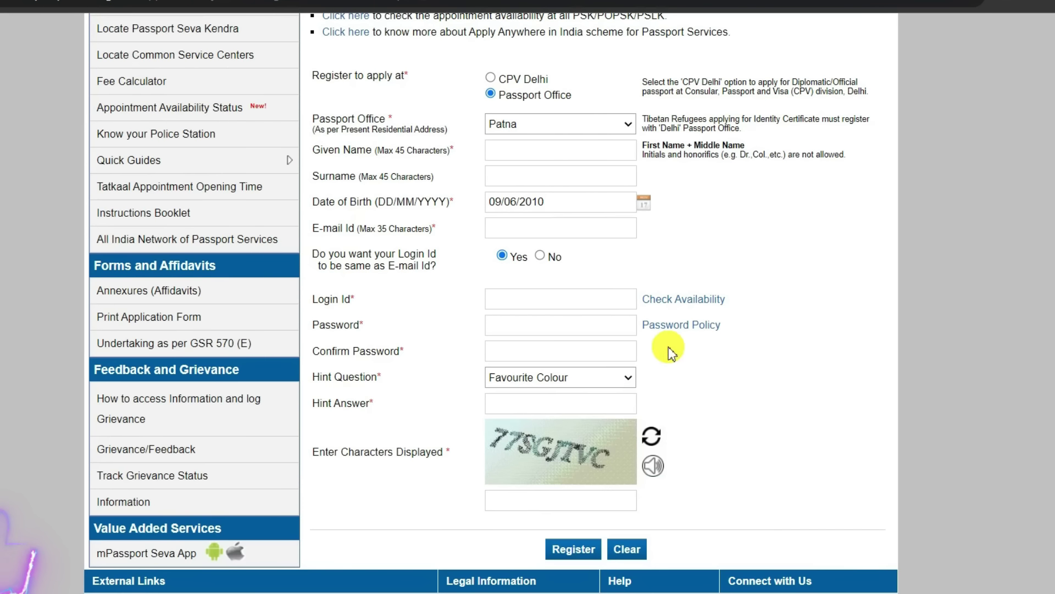
left_click(533, 404)
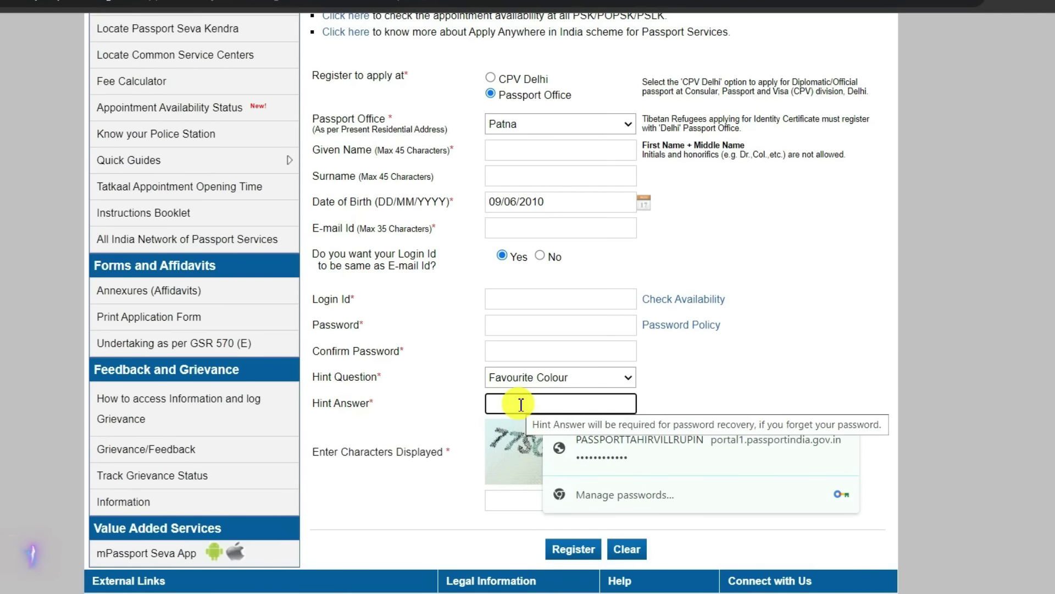
left_click(478, 500)
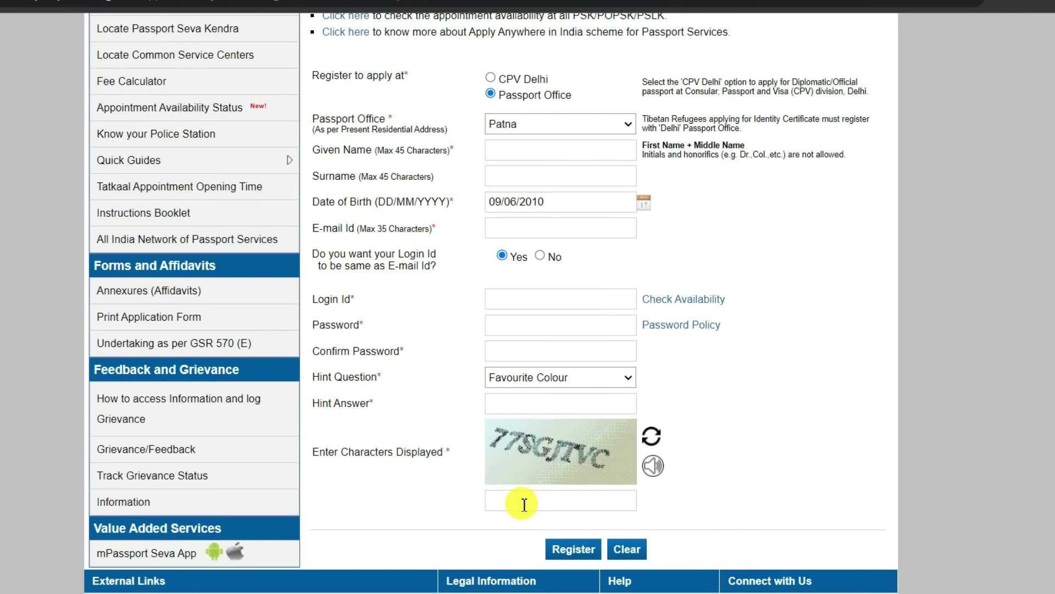
left_click(572, 552)
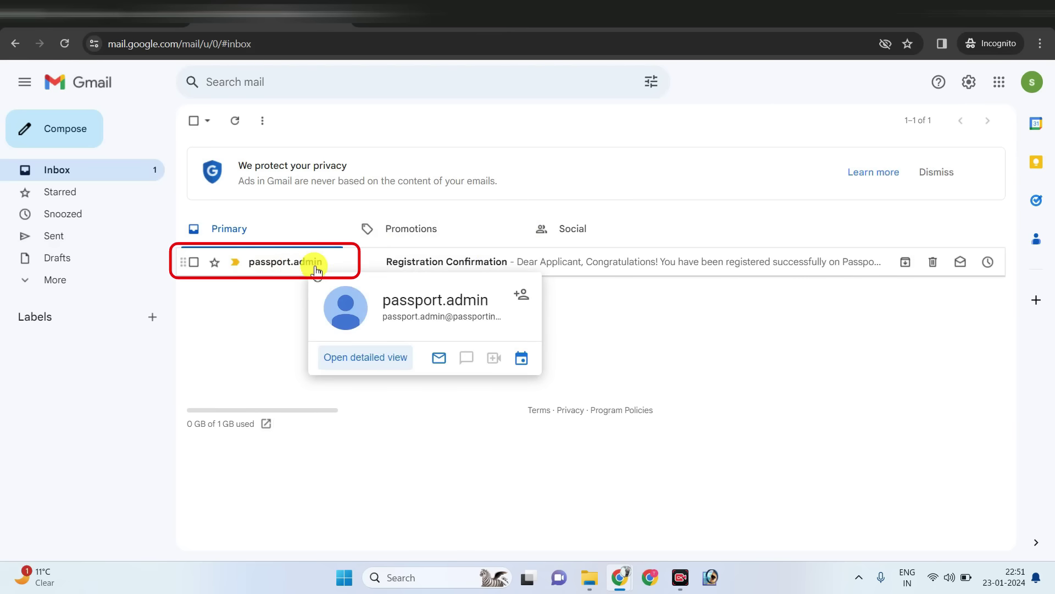
Step: In Gmail, open the Registration Confirmation message from passport.admin and follow its account activation link
left_click(462, 270)
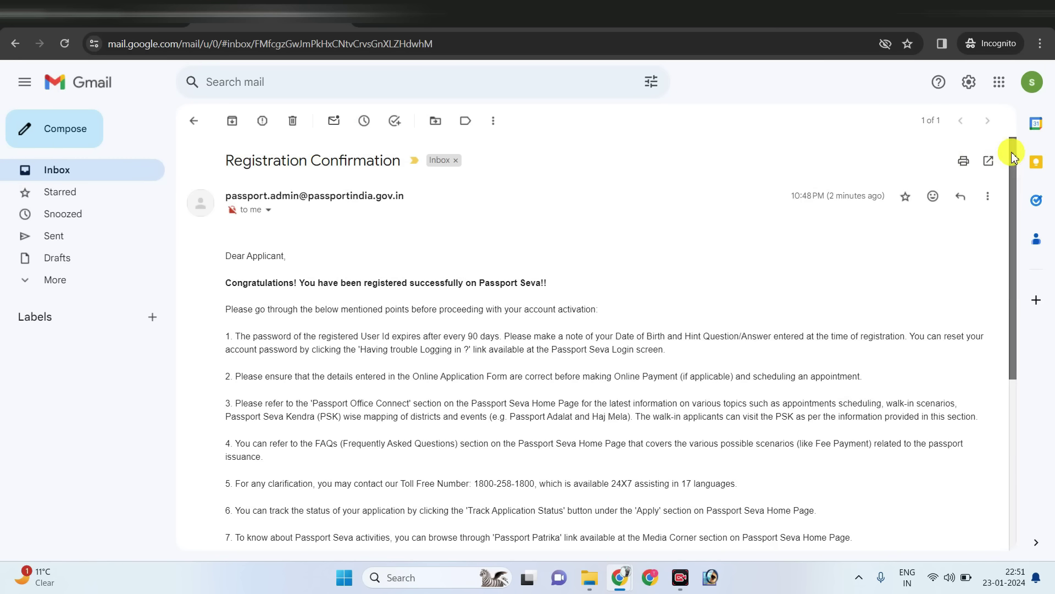
left_click_drag(1004, 146, 1002, 322)
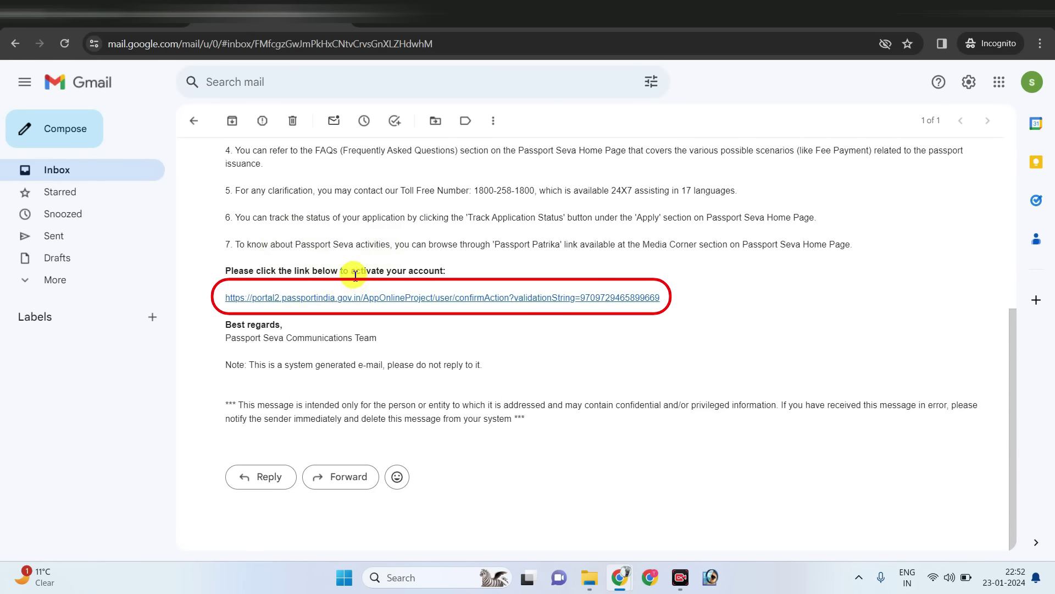
left_click(367, 298)
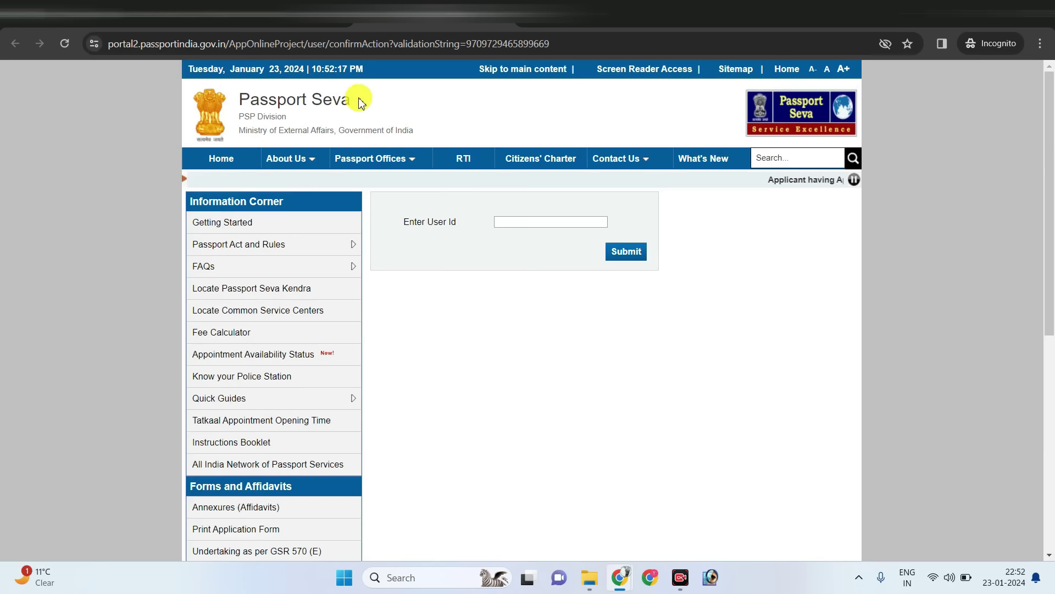
Step: Enter the registered user ID and submit it to activate the Passport Seva account
left_click(519, 225)
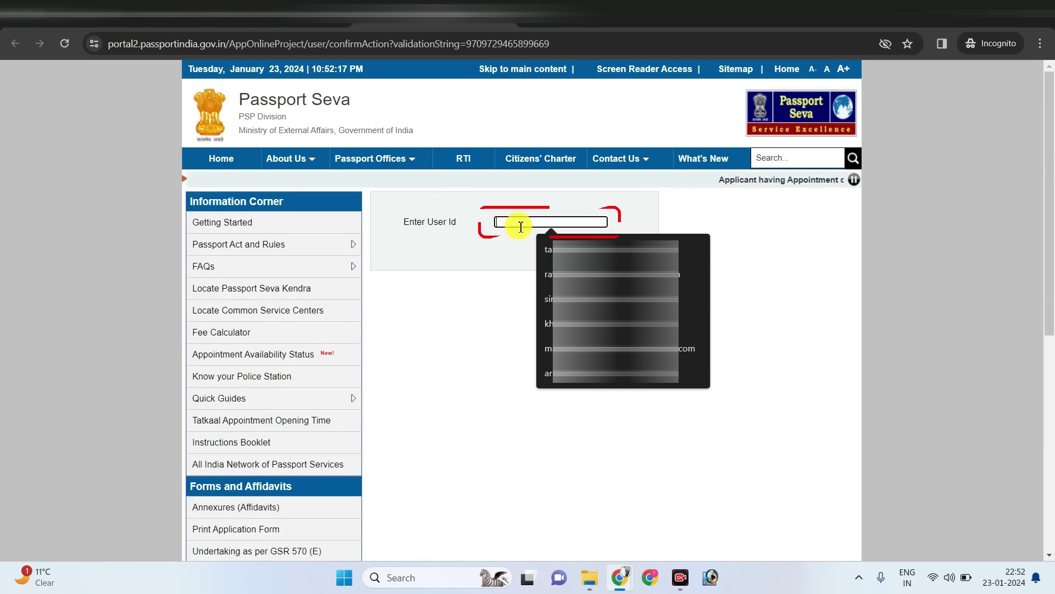
left_click(493, 235)
left_click(502, 226)
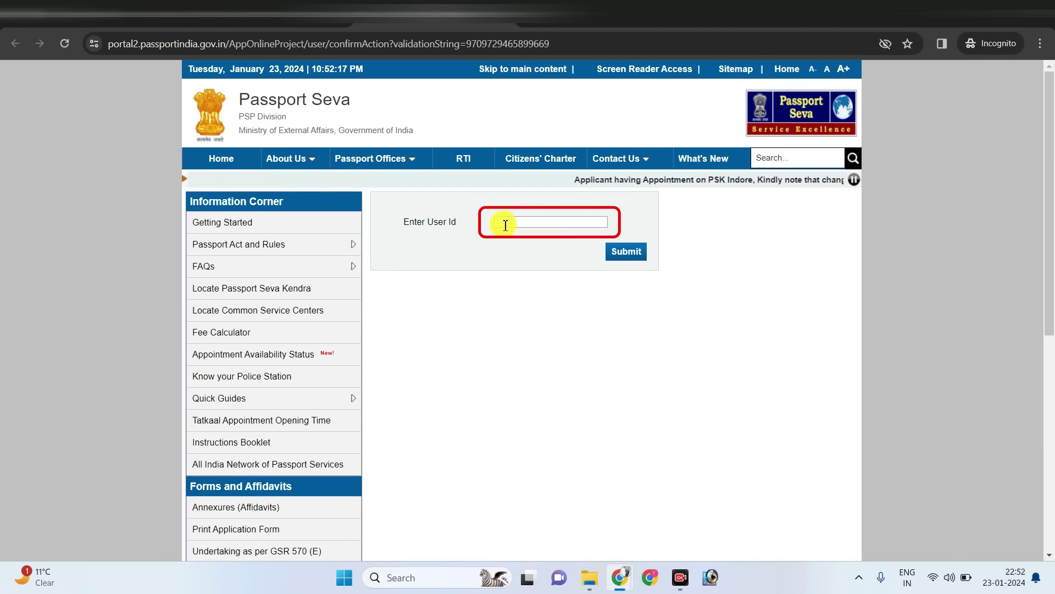
left_click(503, 239)
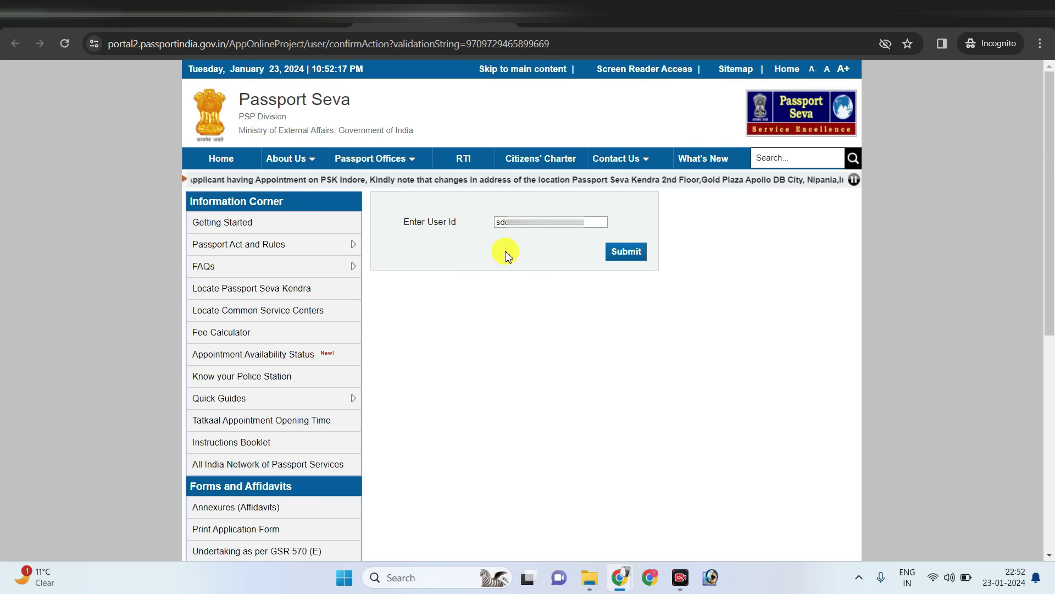
left_click(620, 254)
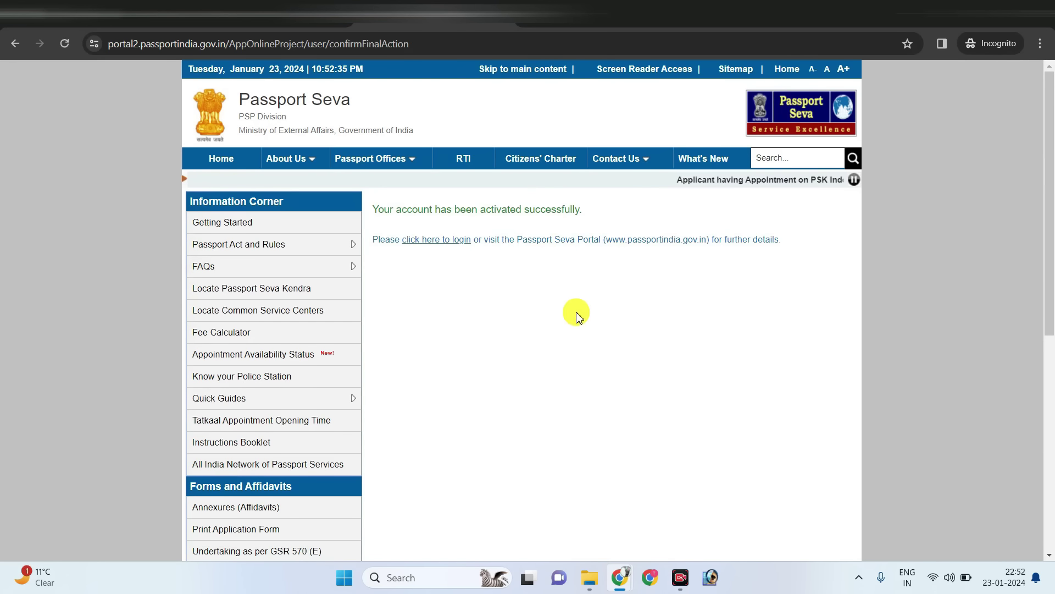
left_click_drag(377, 209, 603, 188)
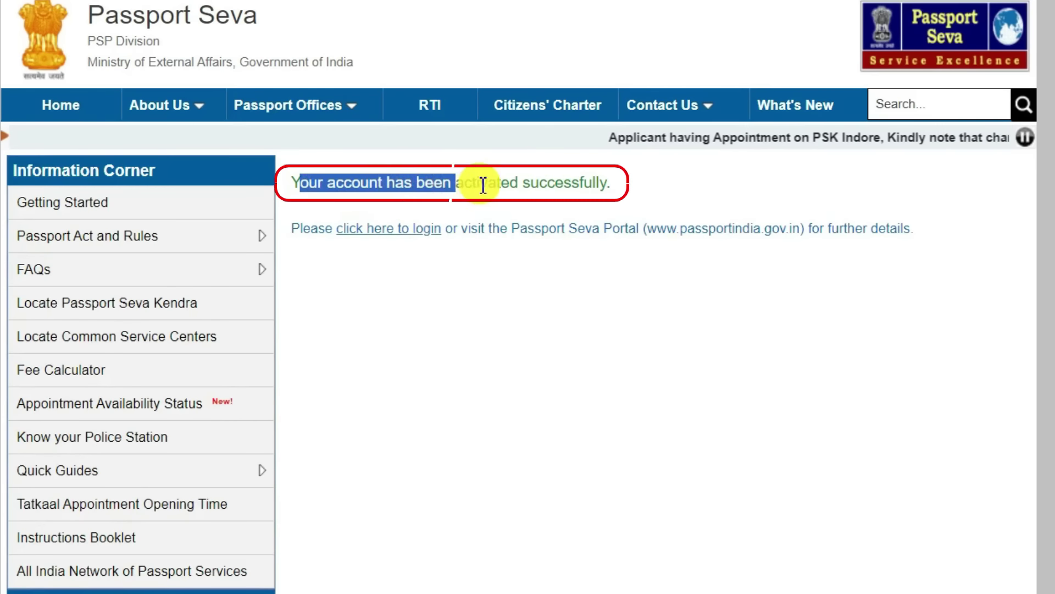
left_click(603, 188)
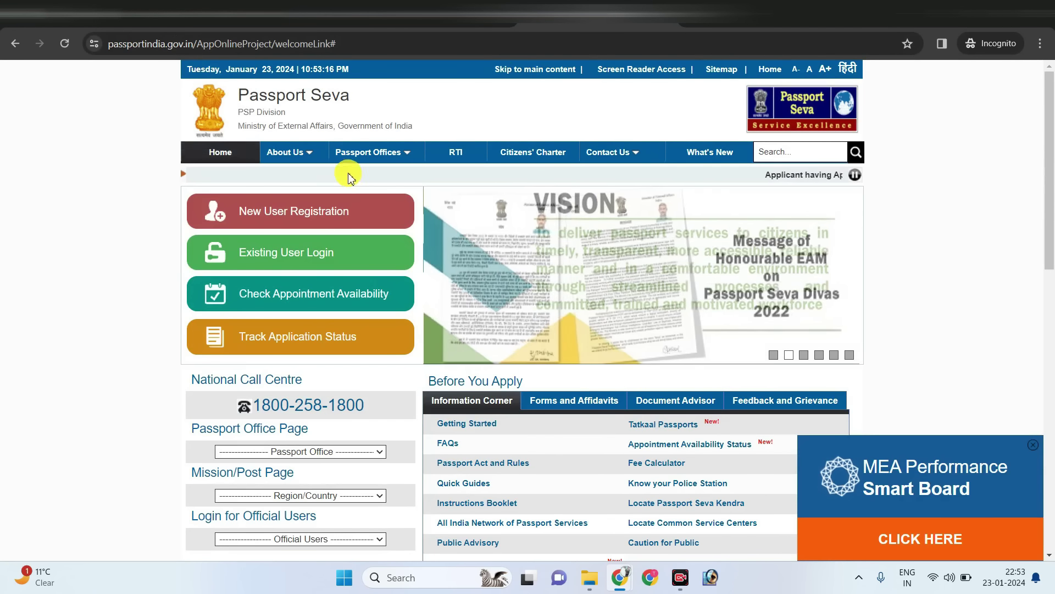
Step: Open the existing user login page and enter the account's login ID
left_click(325, 257)
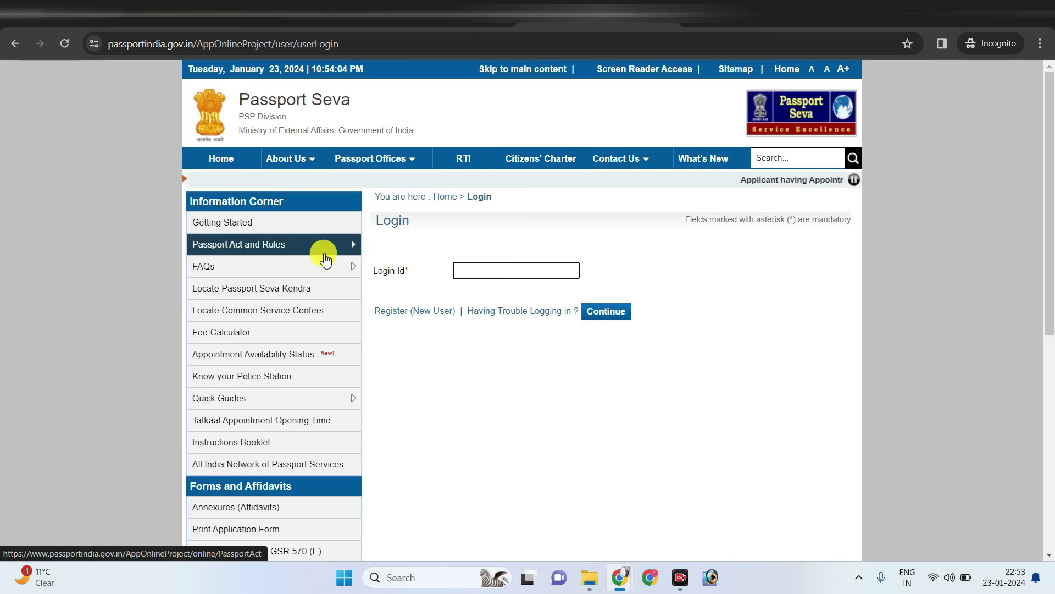
left_click(474, 269)
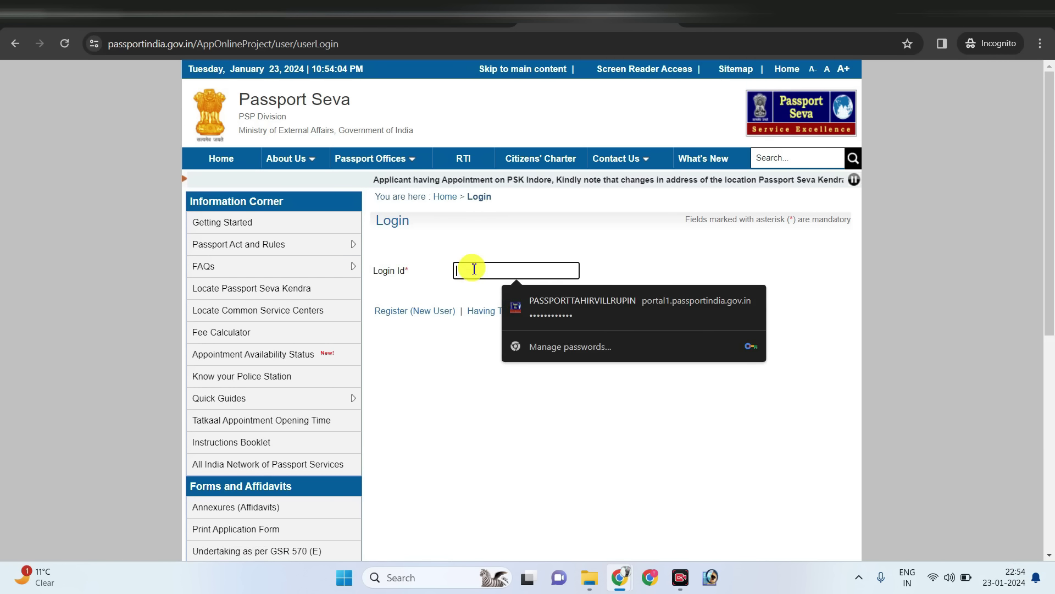
key("ctrl+v")
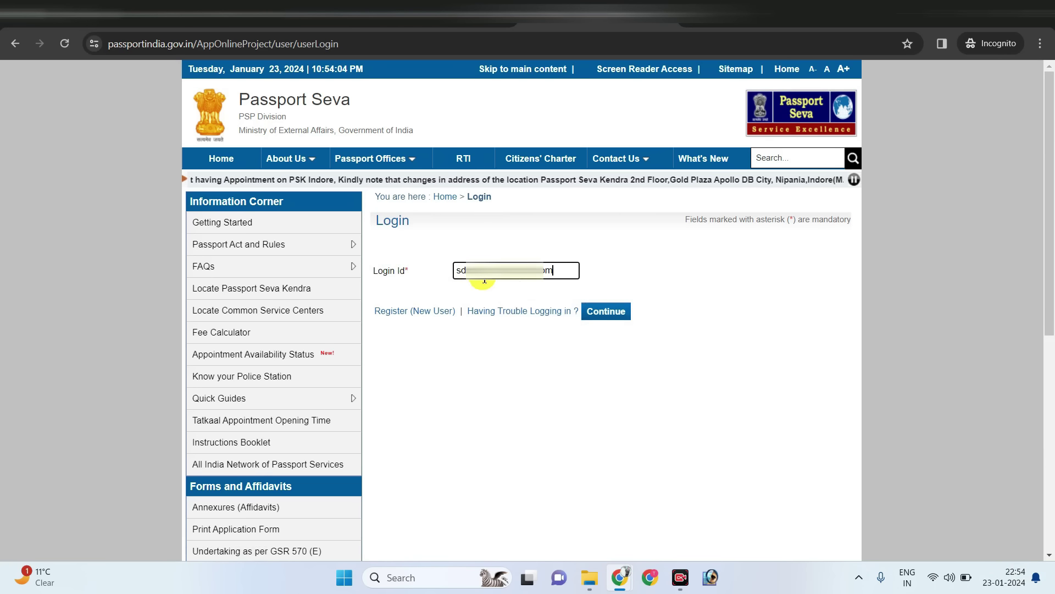
Step: Continue with the entered login ID, then log in with the account password and the displayed verification characters
left_click(619, 318)
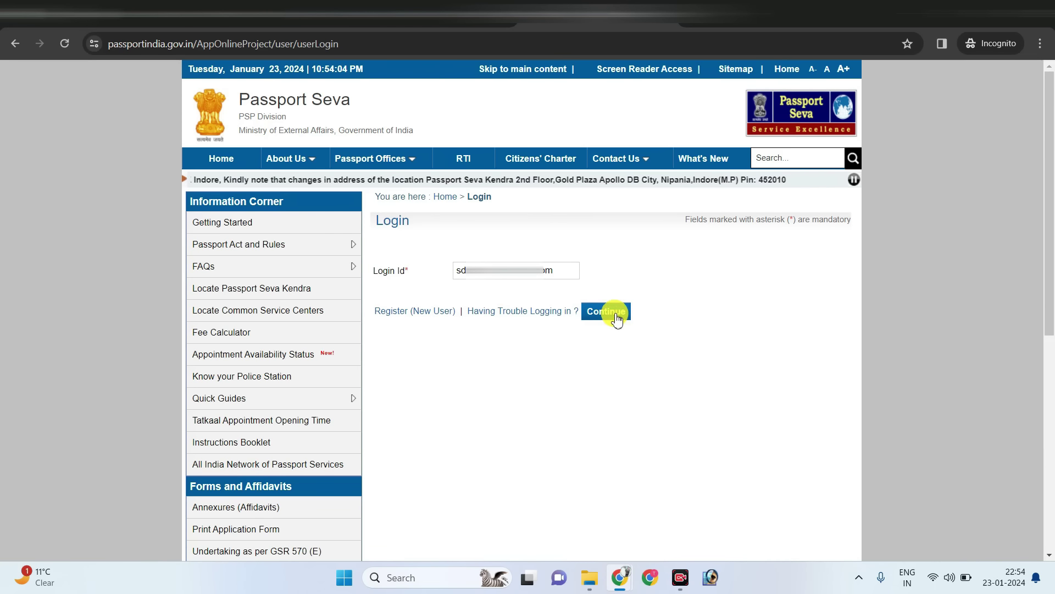
left_click(567, 268)
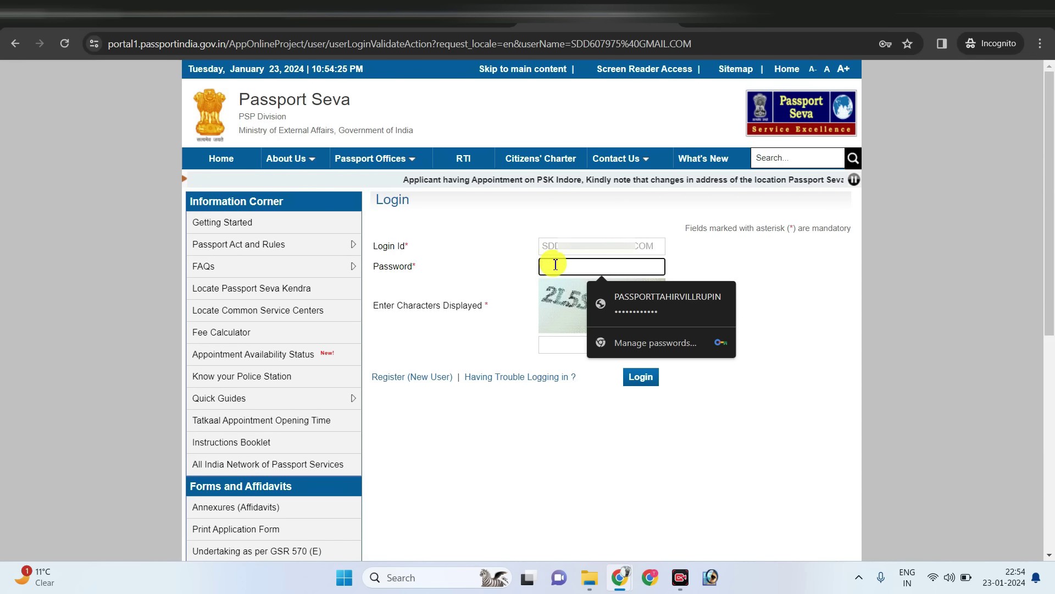
left_click(575, 347)
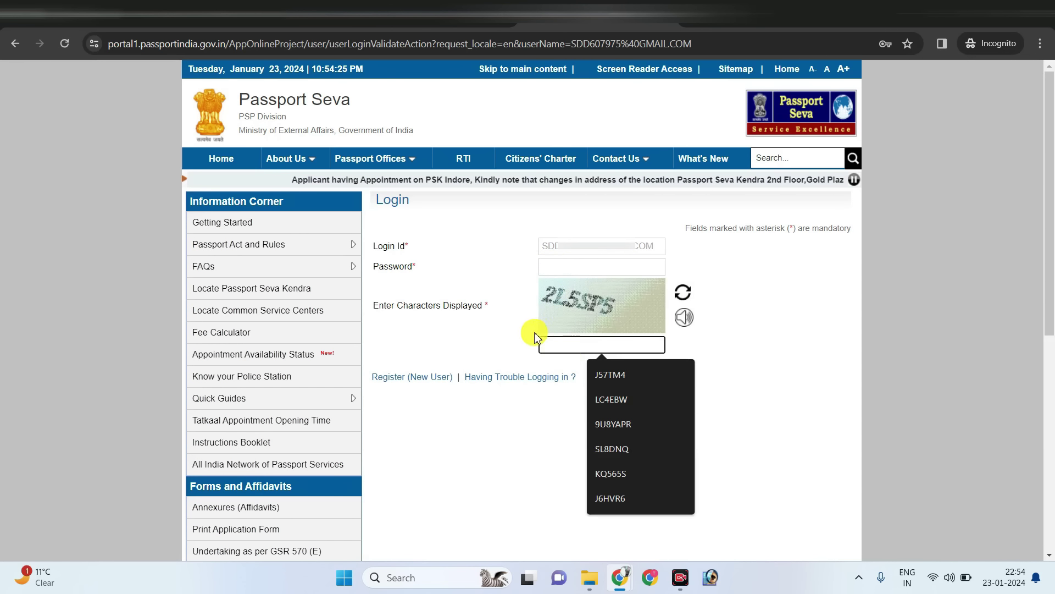
left_click(498, 327)
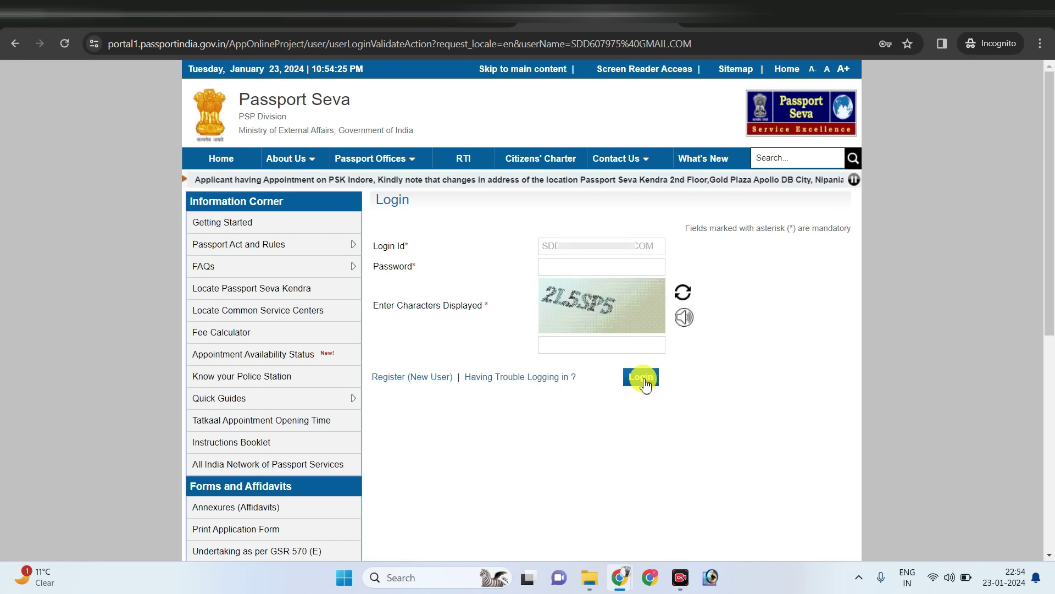
left_click(642, 378)
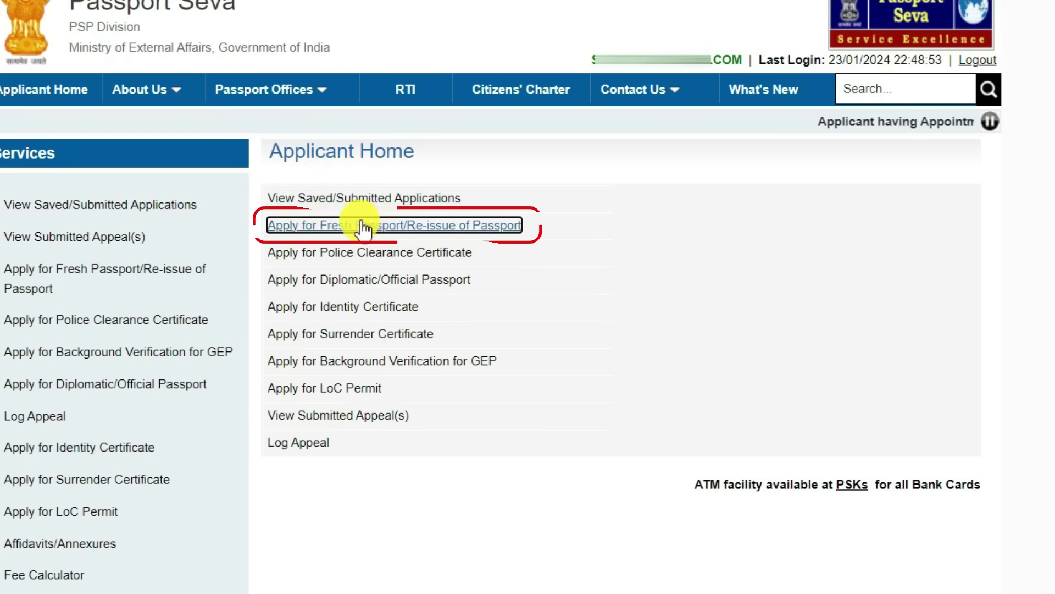
Step: Open the Fresh Passport/Re-issue application form and set the RPO state to Bihar and district to Gaya
left_click(377, 233)
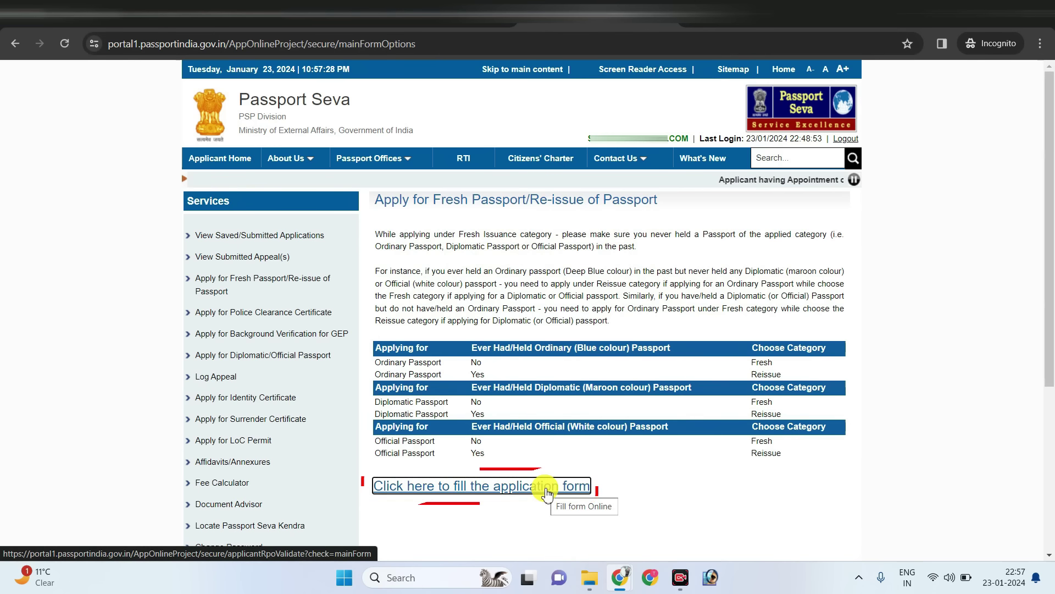
left_click(547, 491)
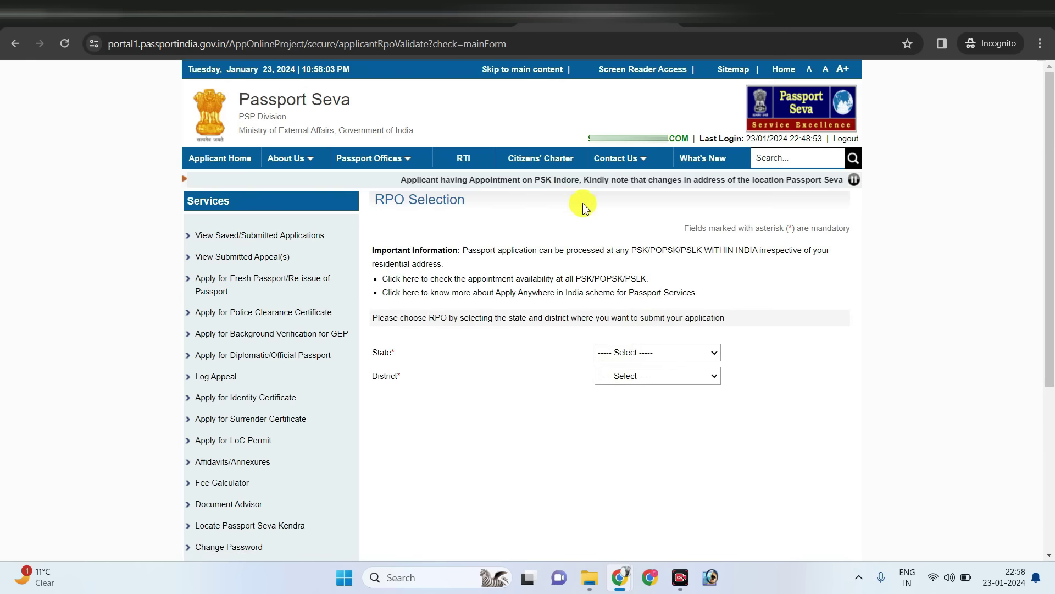
left_click(636, 352)
key("b")
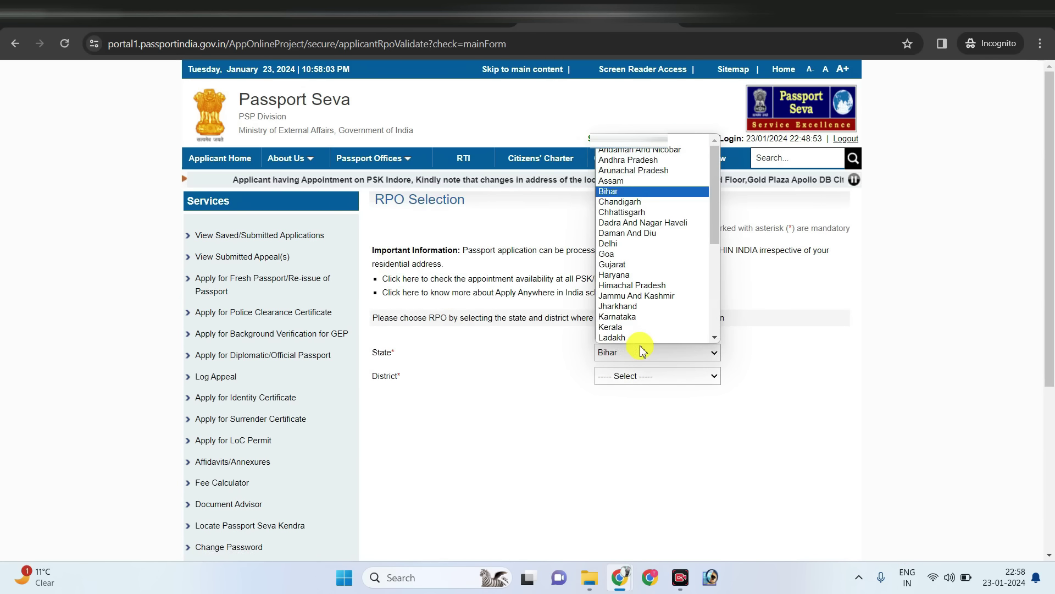
key("Return")
left_click(630, 379)
key("b")
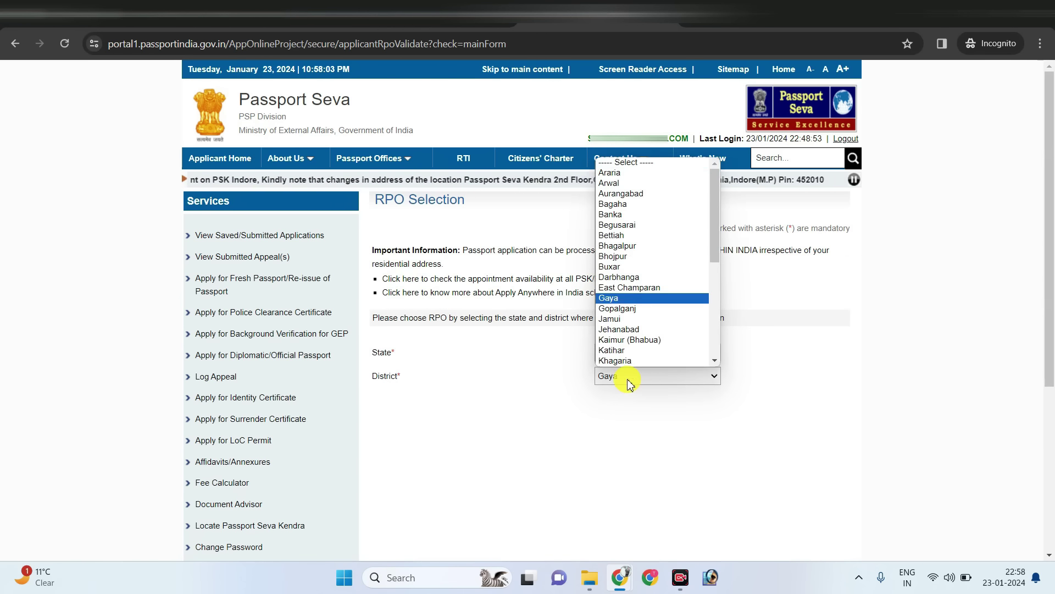
key("Return")
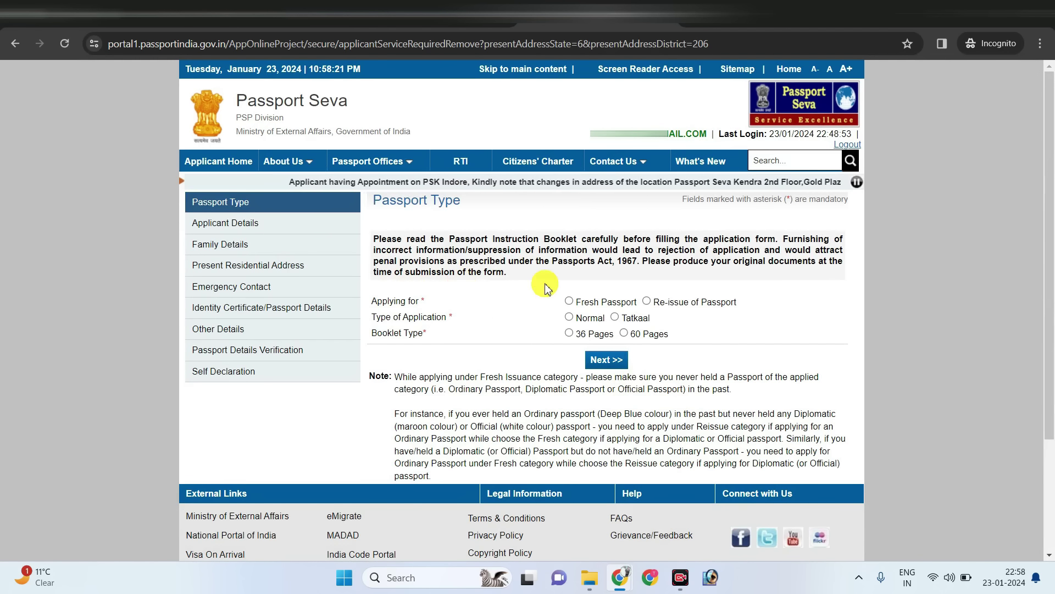
Step: Set the Passport Type page's application category to Re-issue of Passport
left_click_drag(375, 199, 439, 204)
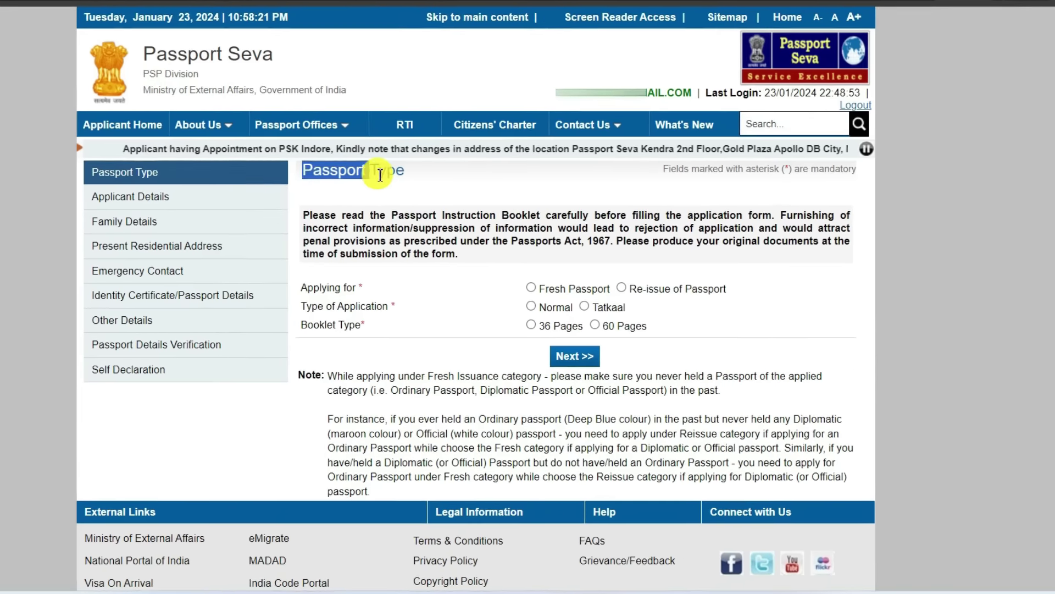
left_click_drag(380, 174, 407, 175)
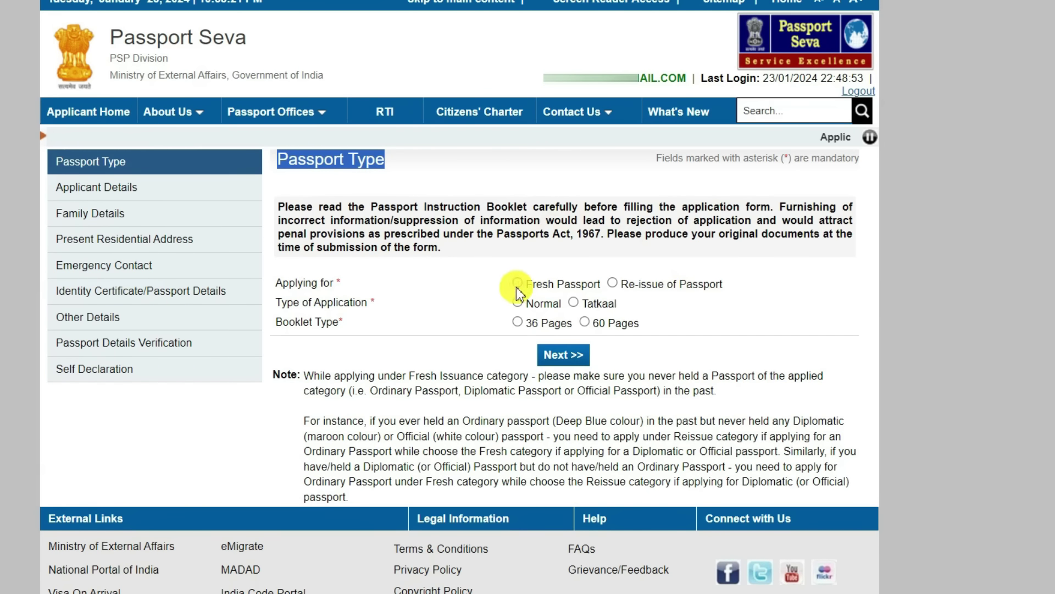
left_click(542, 284)
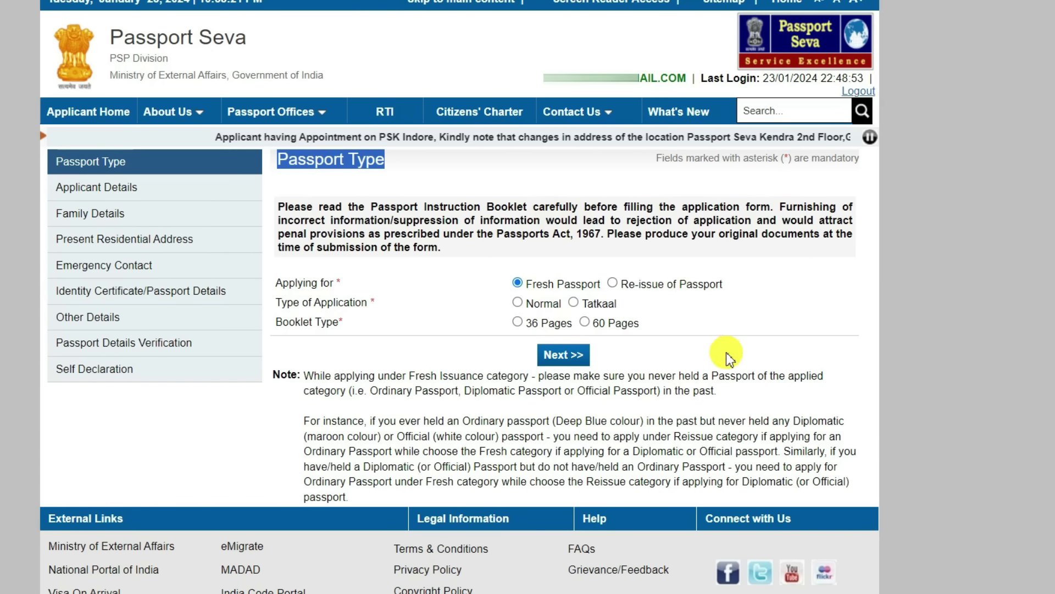
left_click(613, 282)
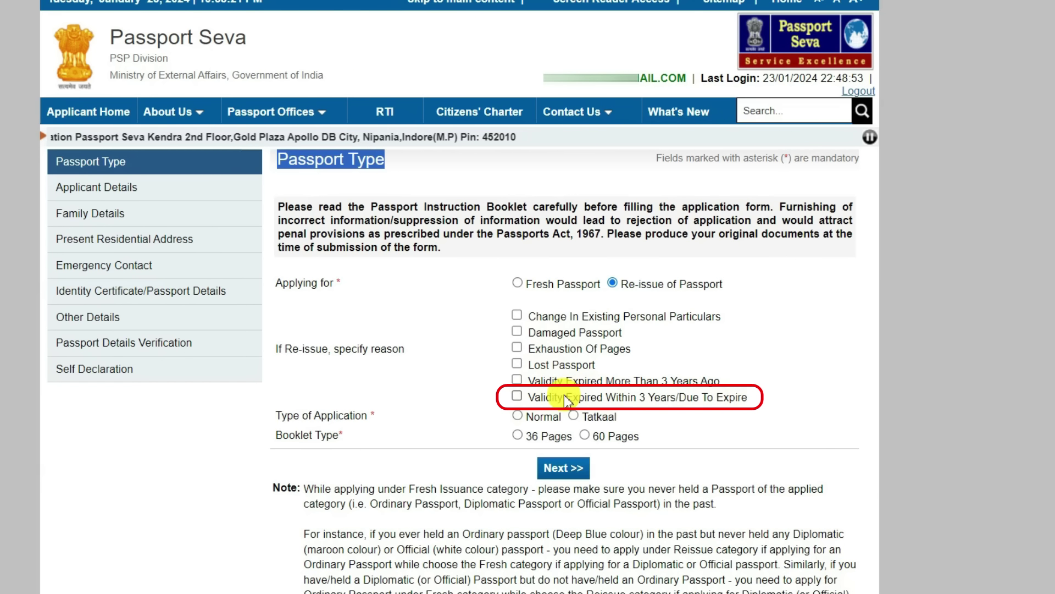
Step: Try out the re-issue reasons Validity Expired Within 3 Years/Due To Expire, Lost Passport and Change In Existing Personal Particulars
left_click(522, 403)
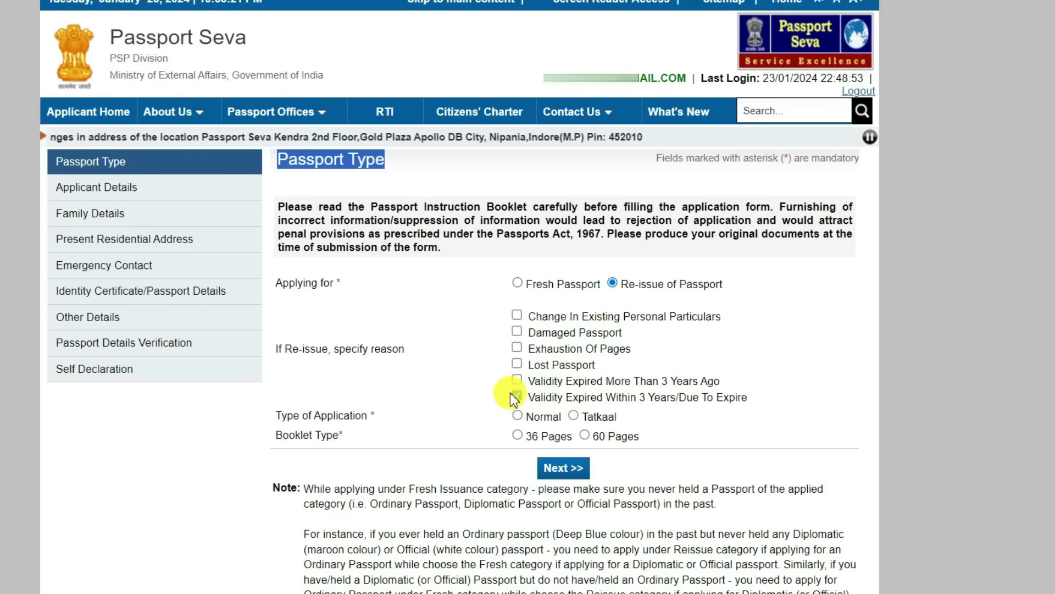
left_click(517, 363)
left_click(516, 363)
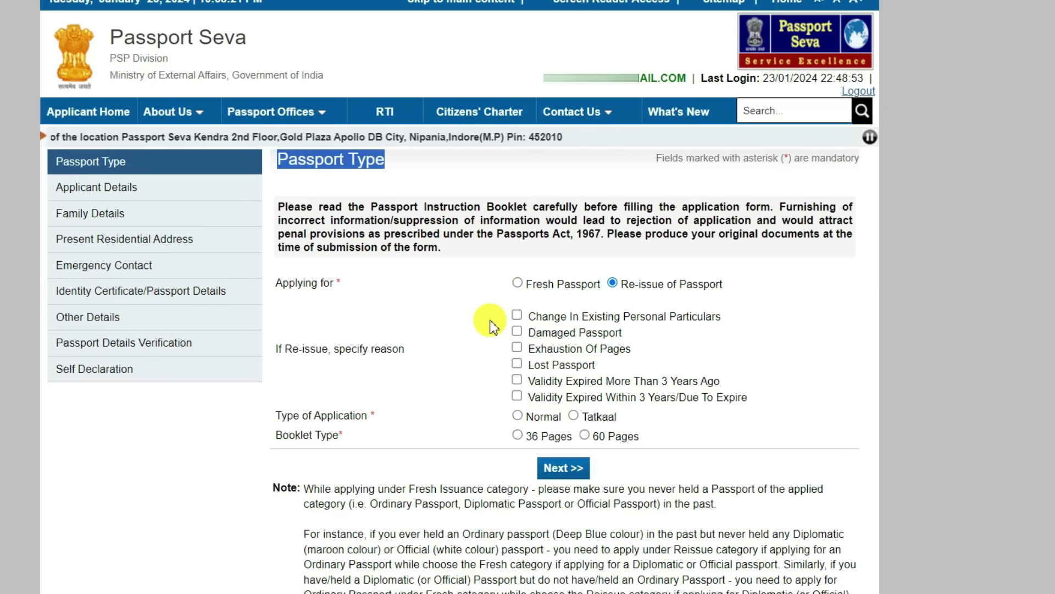
left_click(518, 316)
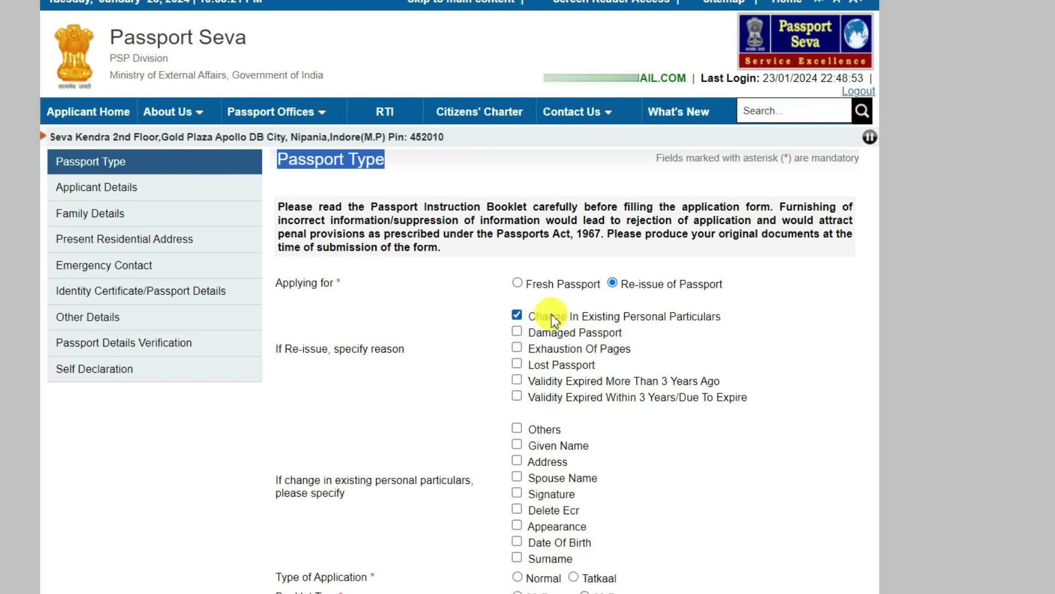
left_click(545, 316)
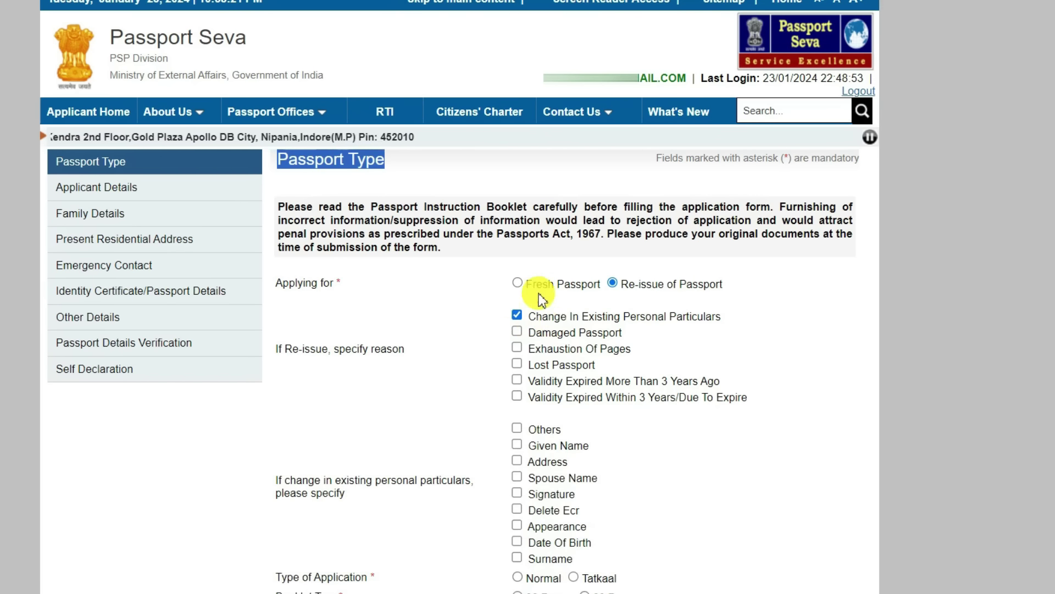
Step: Complete and submit the Passport Type page with reason Validity Expired Within 3 Years/Due To Expire, Normal application and 36 Pages booklet
left_click(517, 396)
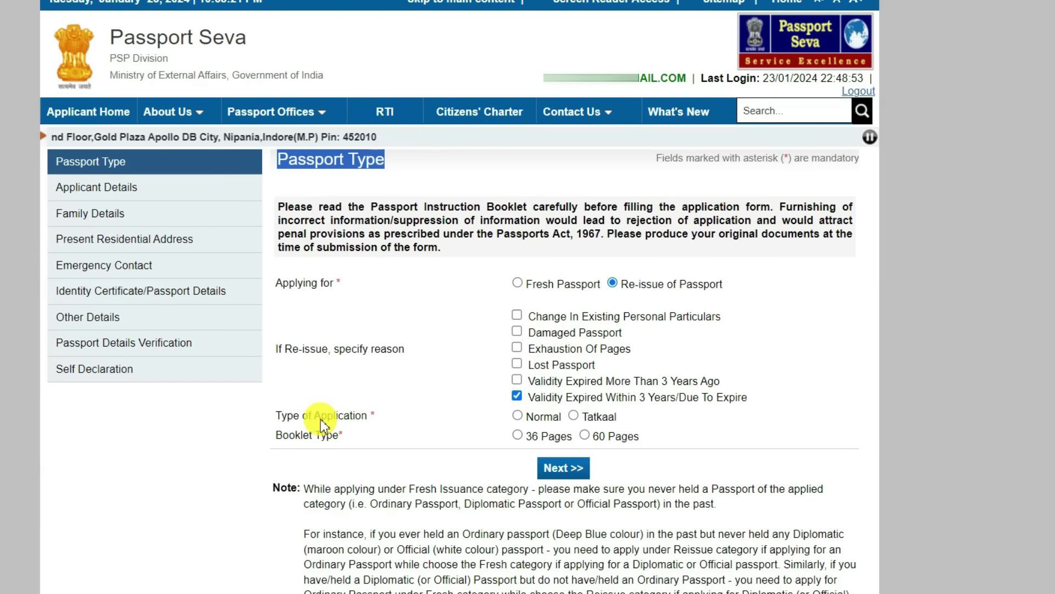
left_click(519, 418)
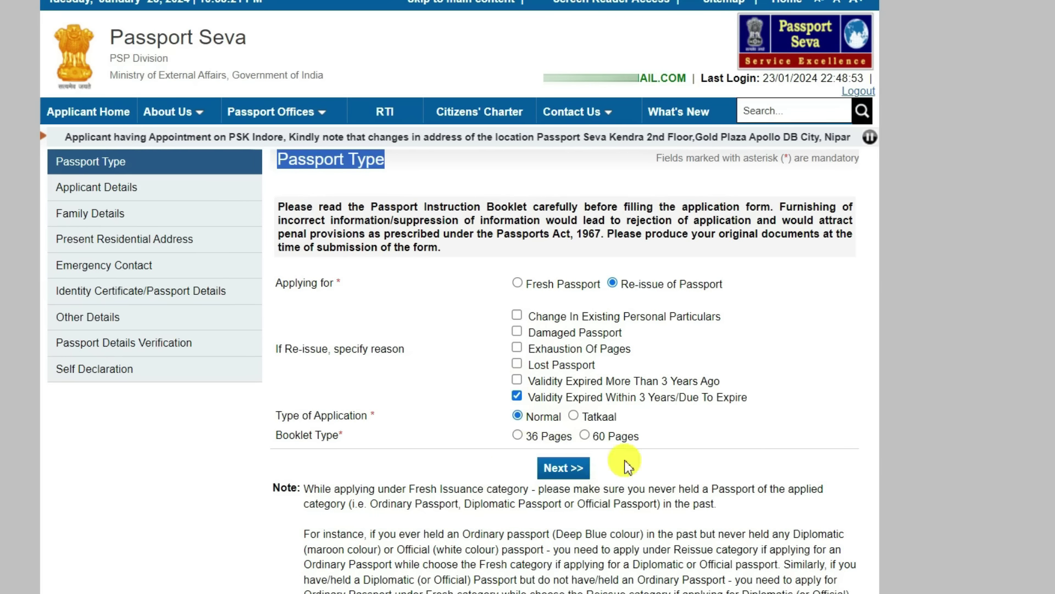
left_click(526, 430)
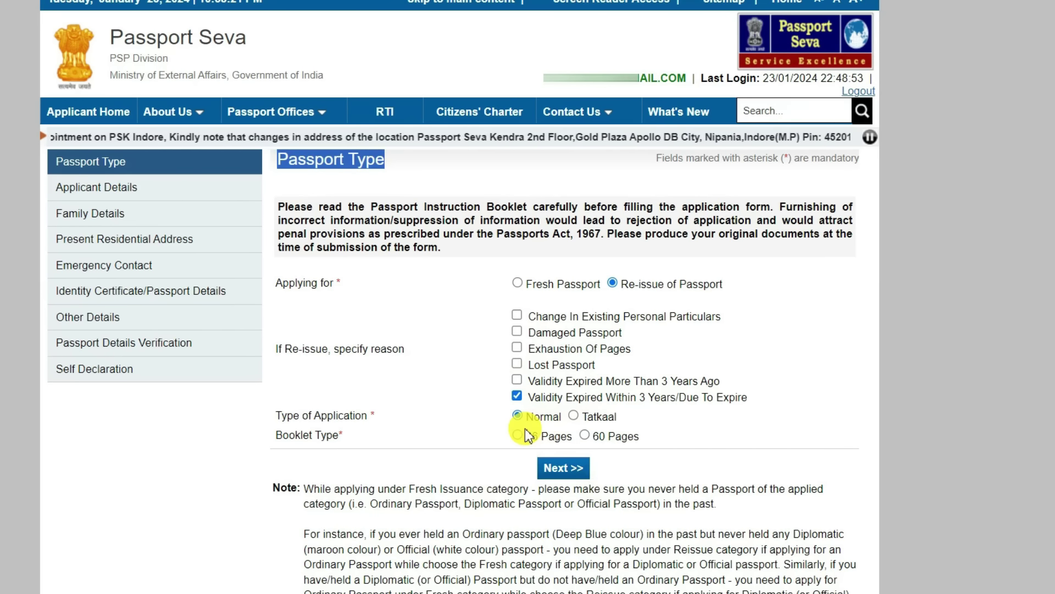
left_click(575, 417)
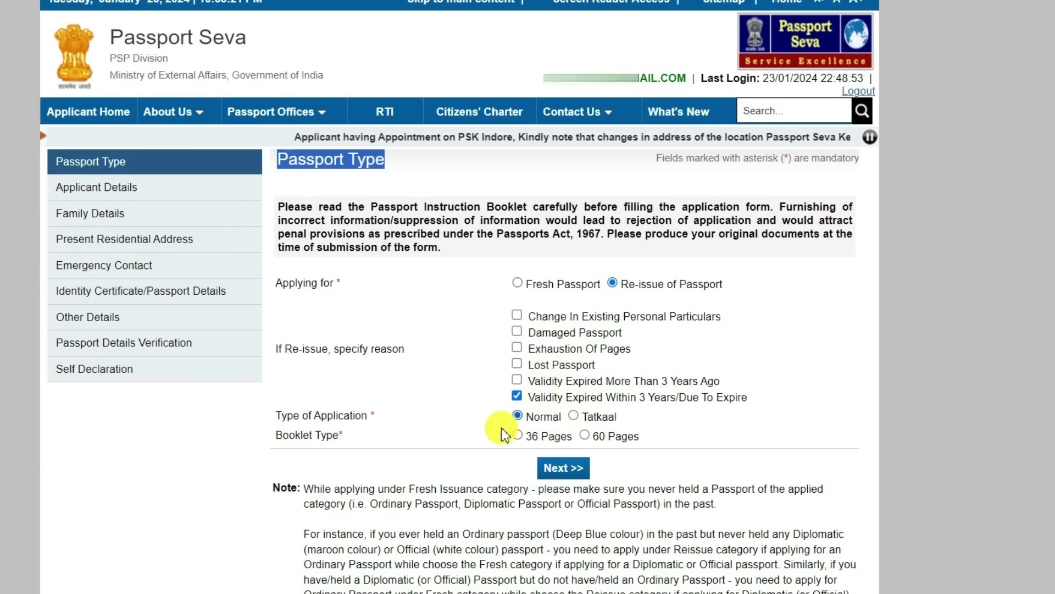
left_click(518, 435)
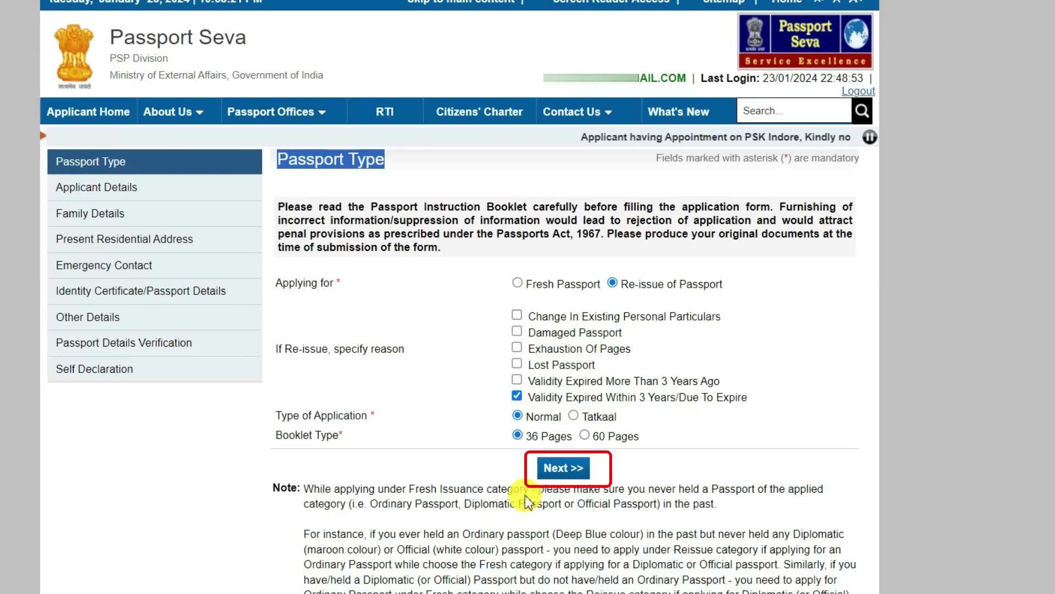
left_click(563, 468)
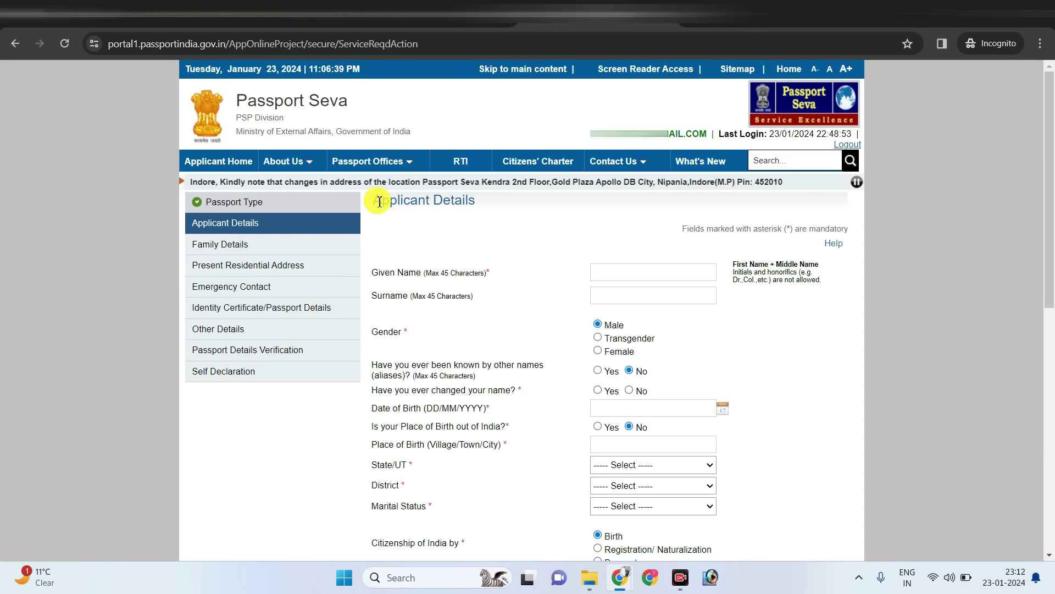
Step: Examine the Given Name and Surname fields on the Applicant Details page
scroll(860, 142, "down", 2)
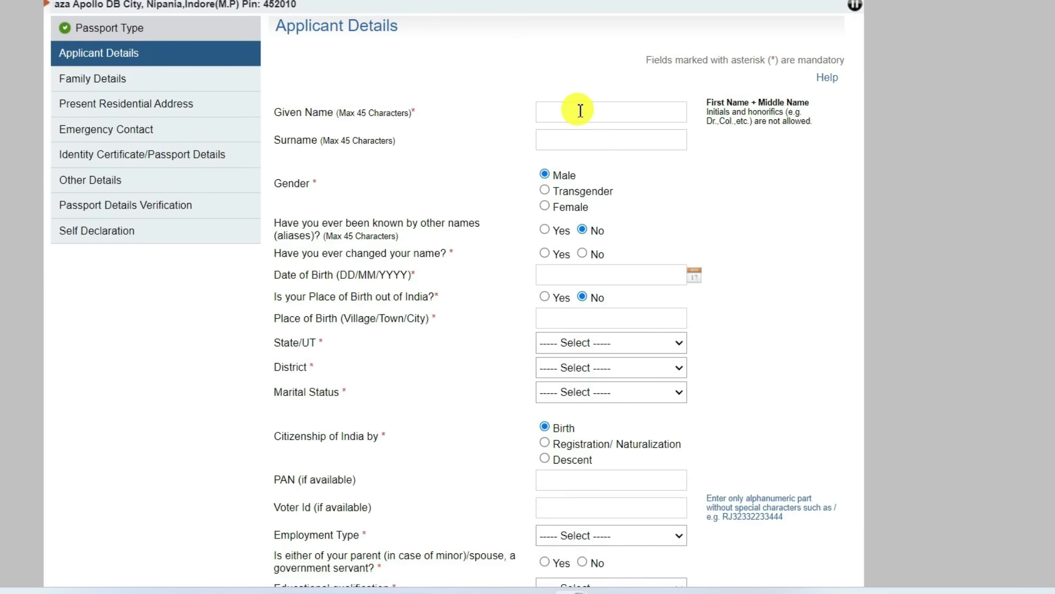
left_click(580, 111)
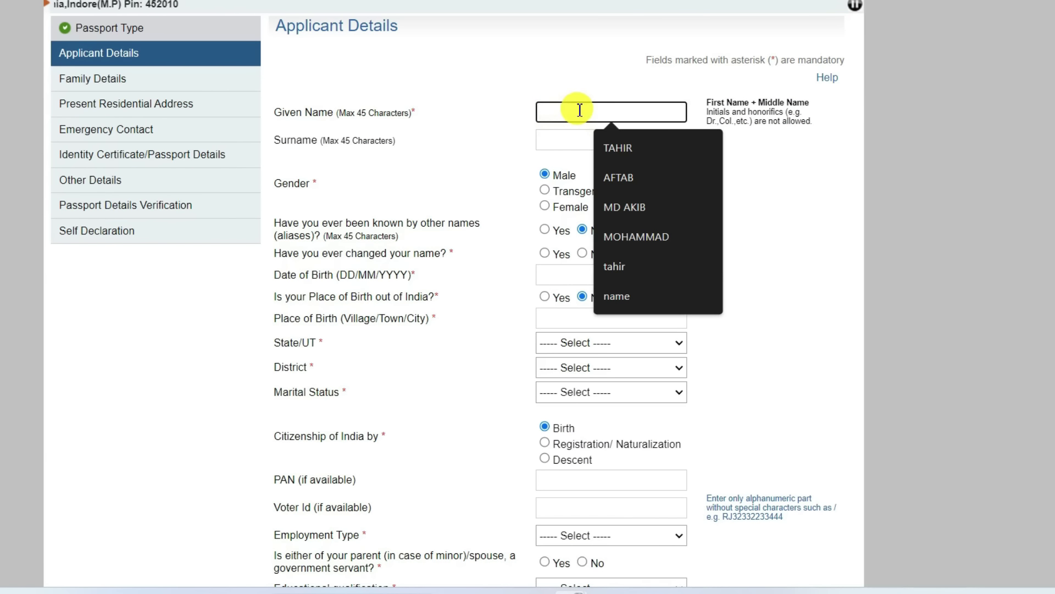
left_click(509, 141)
left_click(547, 138)
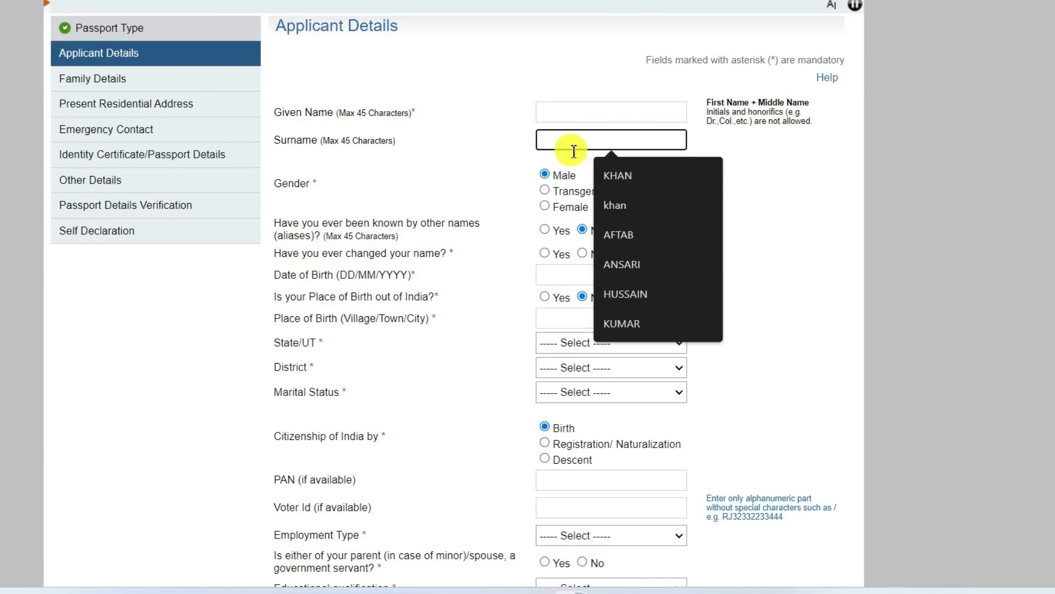
left_click(291, 143)
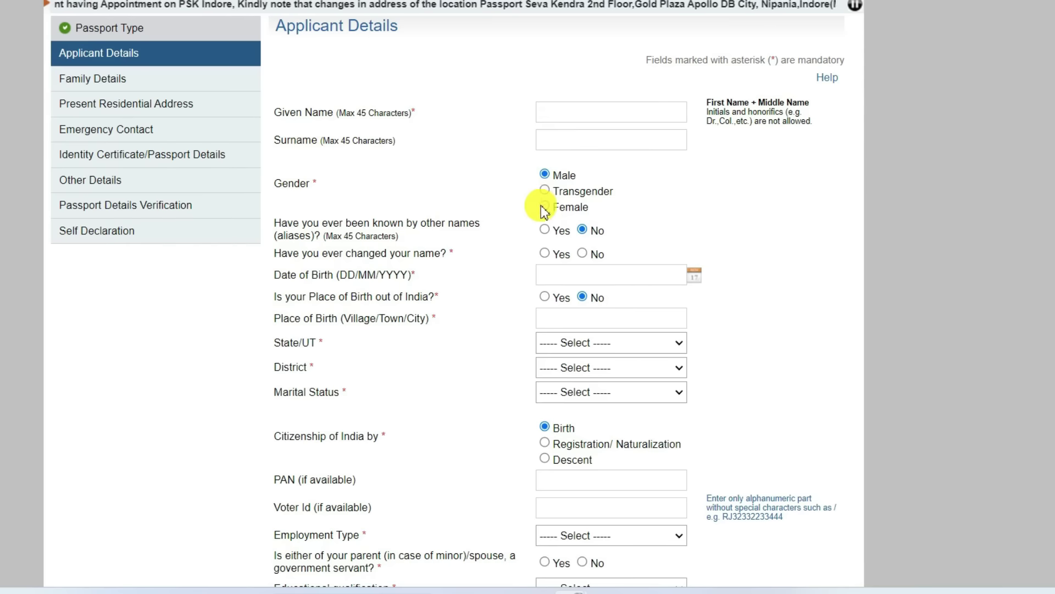
Step: Select Male as the applicant's gender and answer No to ever having changed the name
left_click(544, 176)
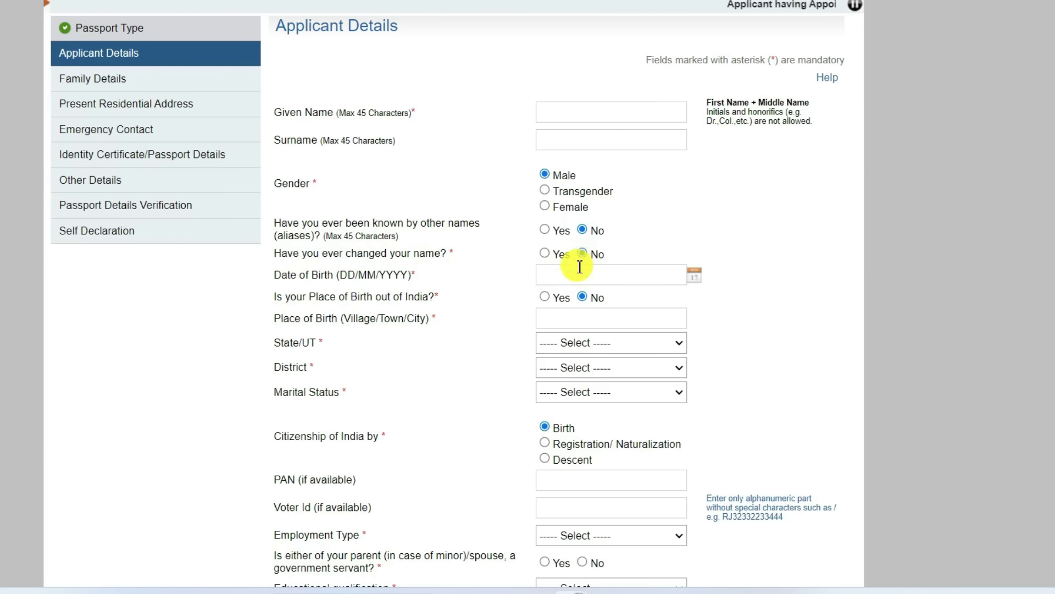
left_click(566, 256)
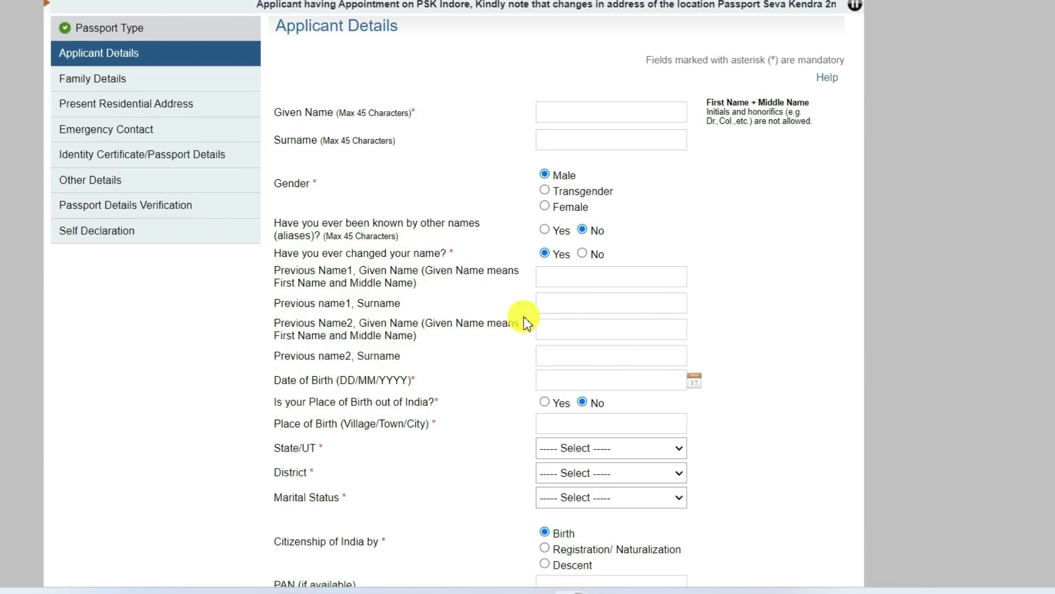
left_click(582, 253)
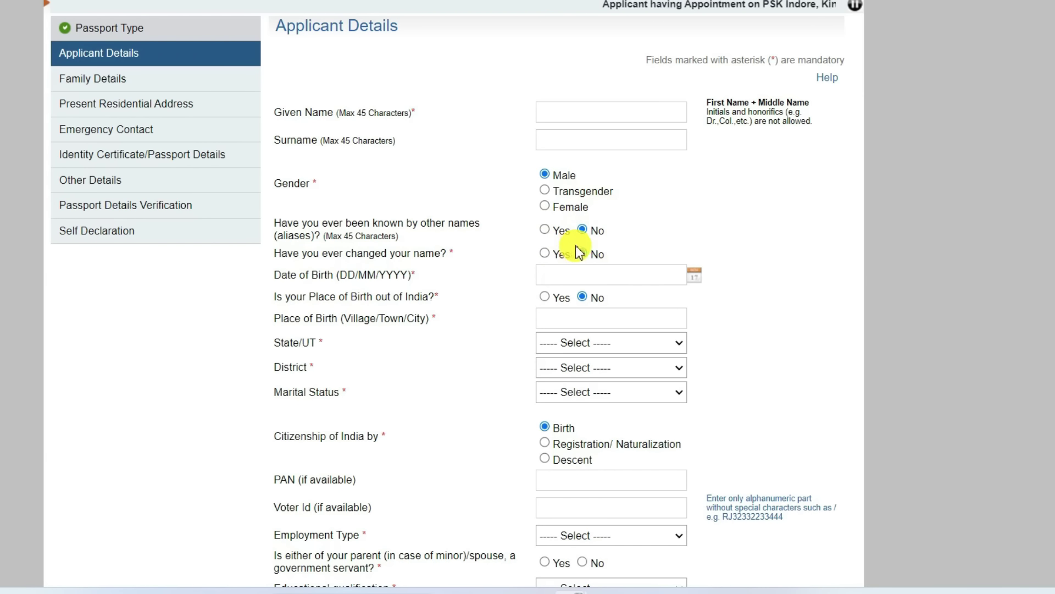
Step: Enter the applicant's date of birth and answer No to the place of birth being out of India
left_click(685, 282)
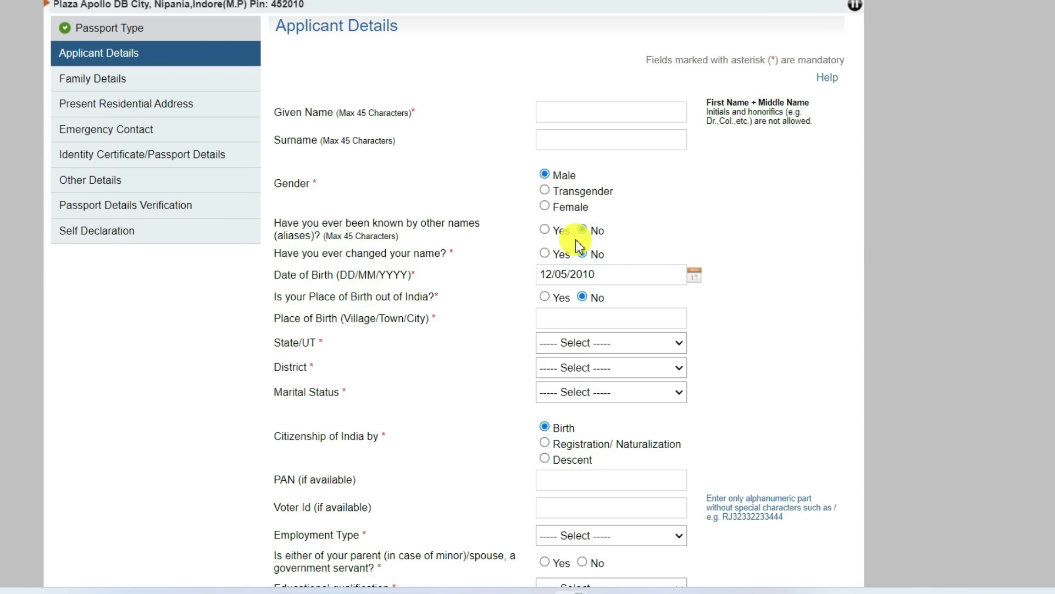
left_click(582, 297)
left_click(596, 320)
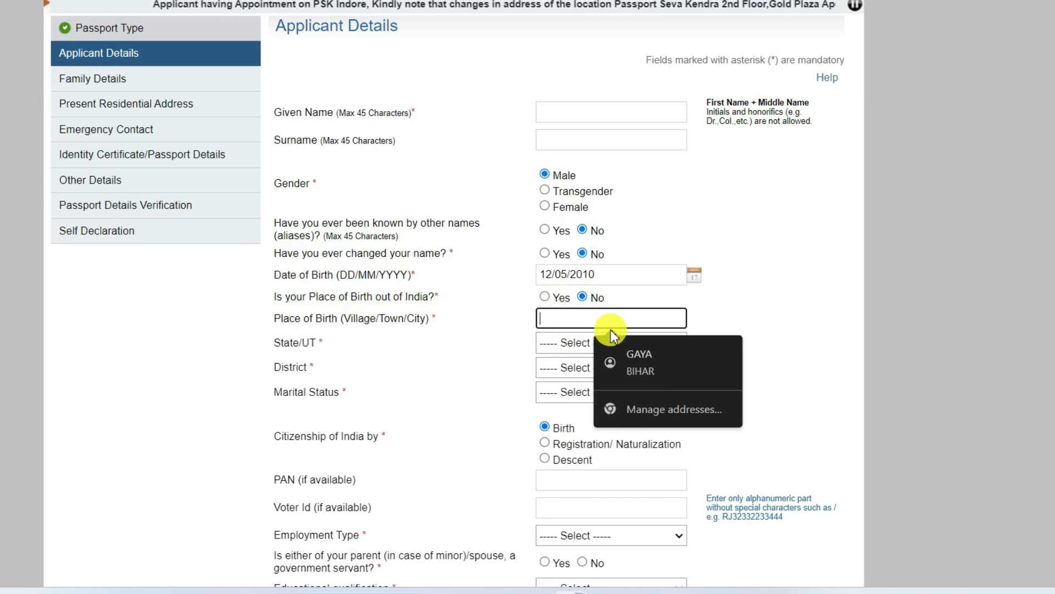
left_click(447, 342)
Step: Set the applicant's birth State/UT to Bihar and the district to Gaya
left_click(631, 343)
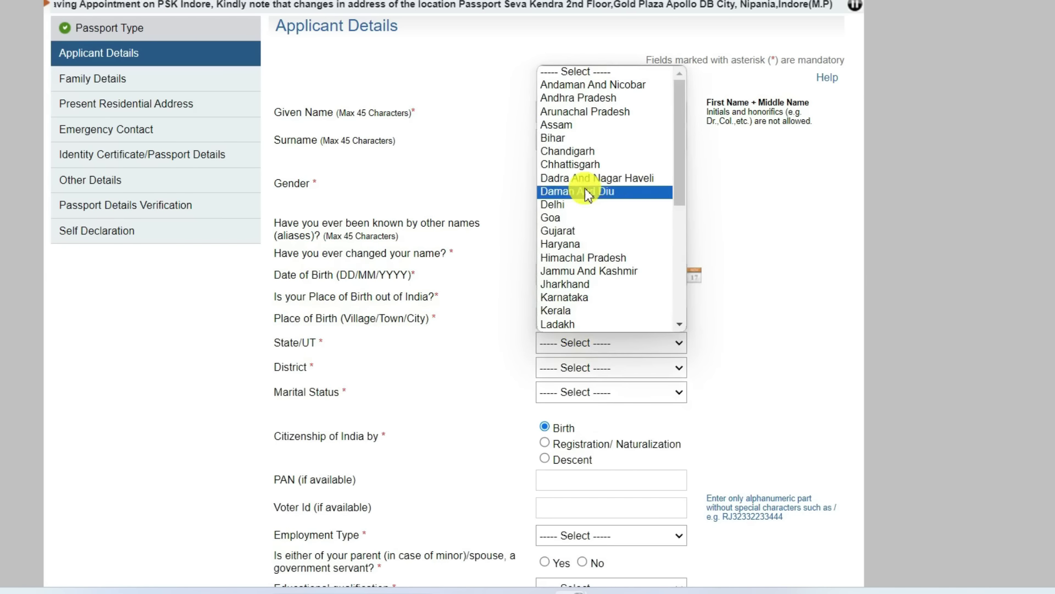
left_click(577, 138)
left_click(641, 365)
left_click(563, 269)
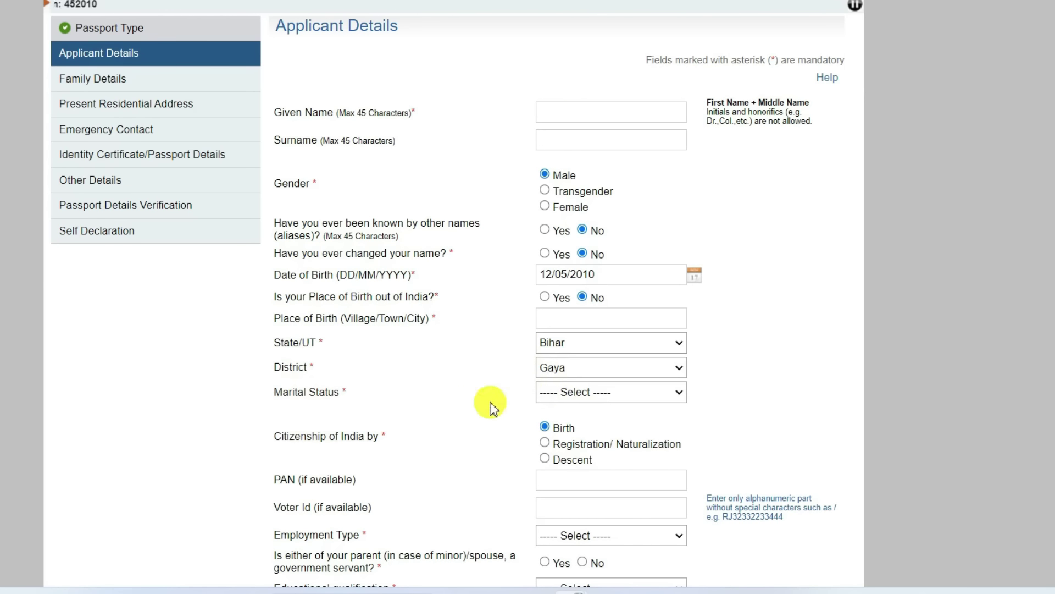
Step: Set the applicant's marital status to Single and choose Birth as the basis of Indian citizenship
left_click(565, 392)
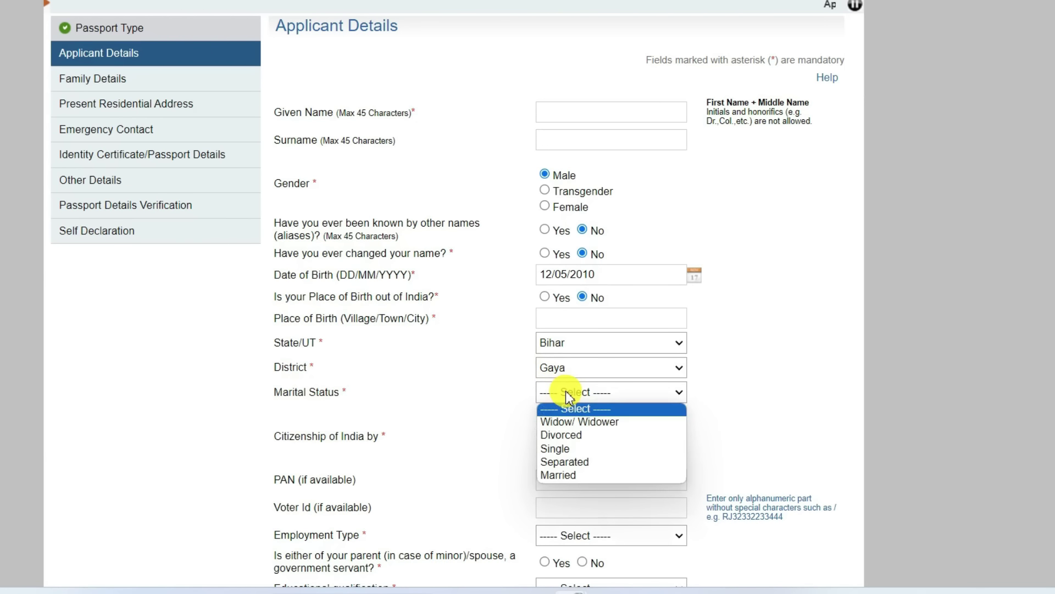
left_click(575, 448)
scroll(658, 220, "down", 3)
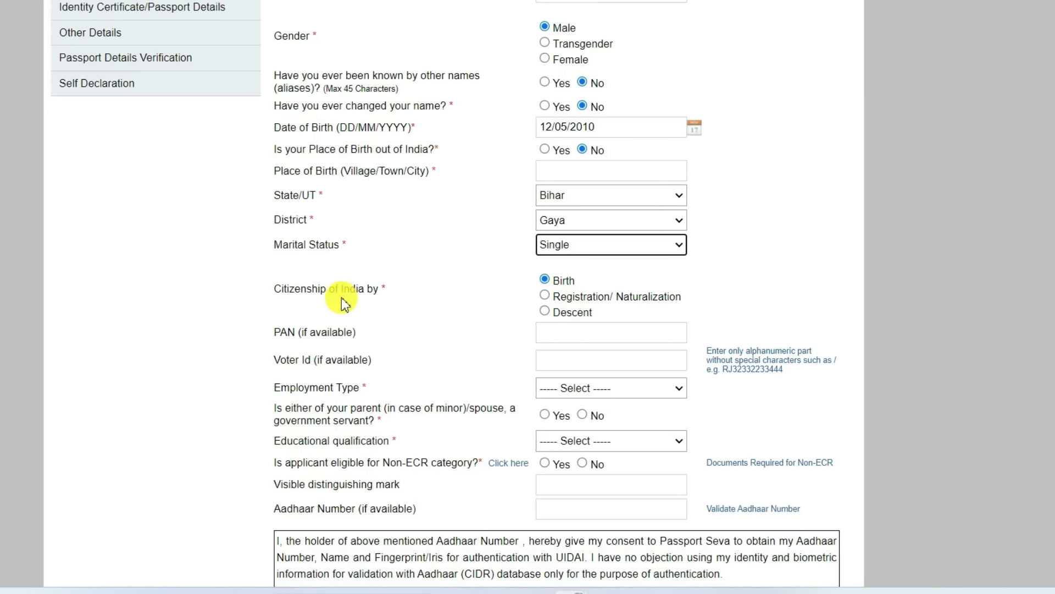
left_click(545, 281)
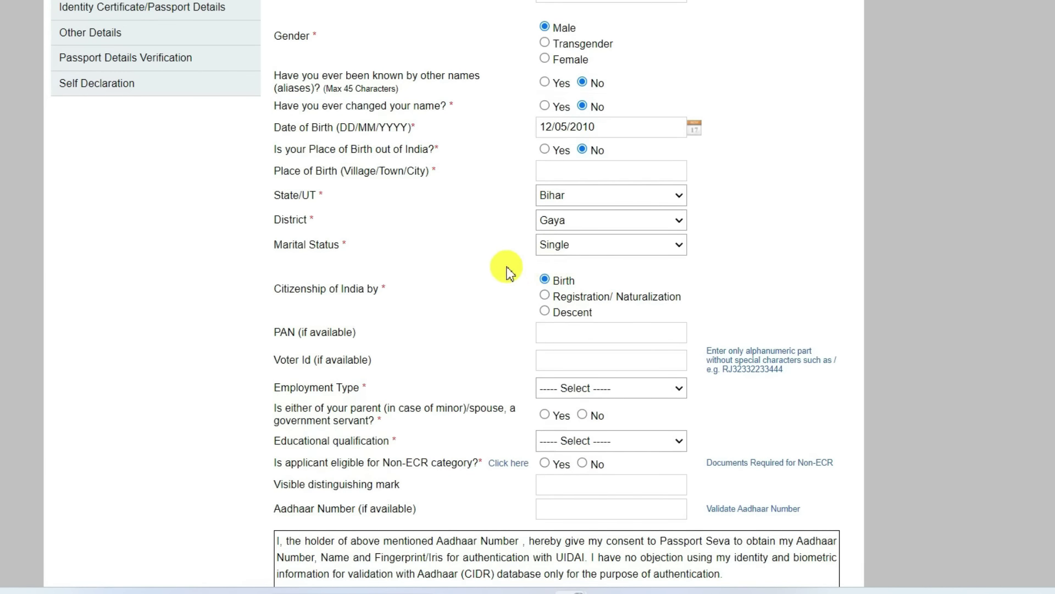
Step: Set the employment type to Private and answer No to a parent or spouse being a government servant
scroll(461, 270, "down", 2)
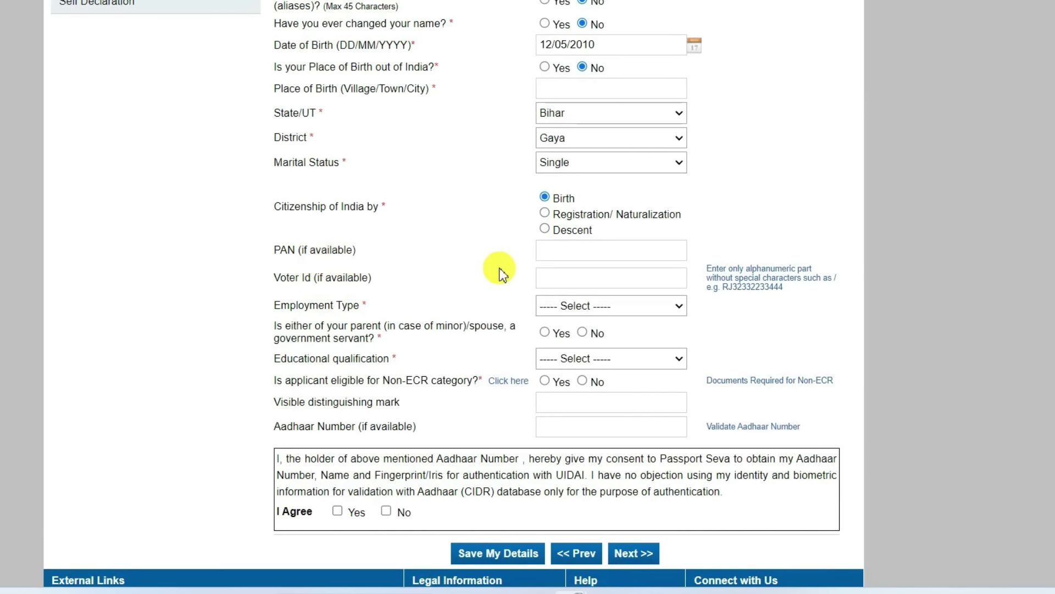
left_click(556, 248)
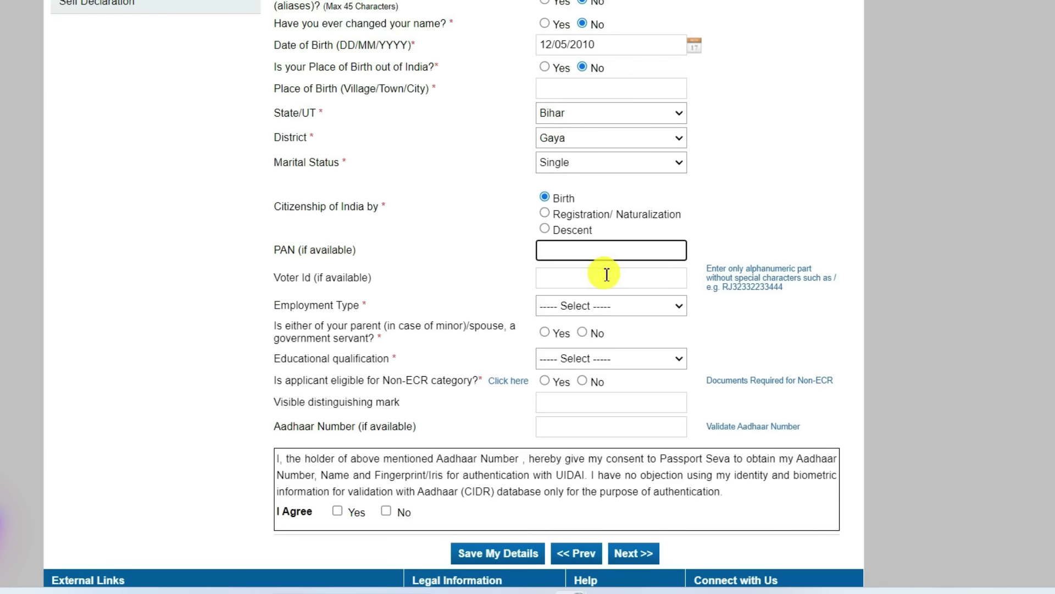
left_click(569, 305)
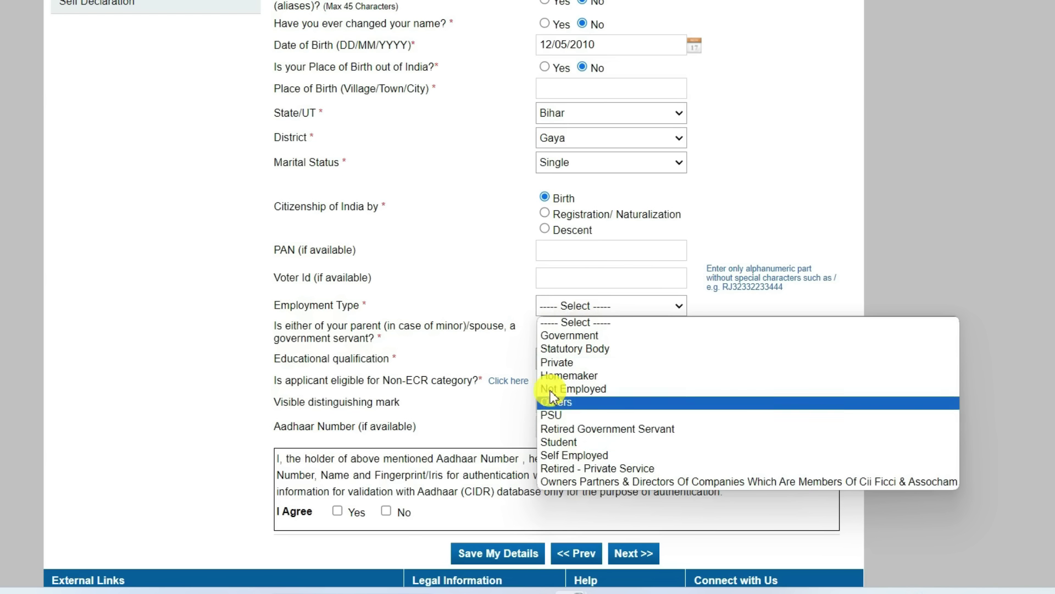
left_click(556, 363)
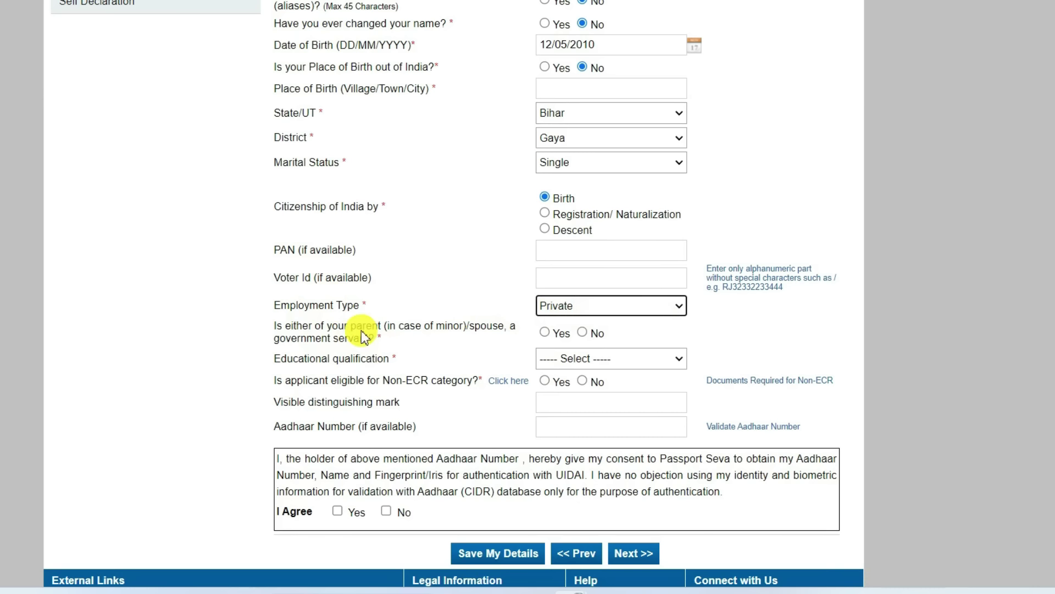
left_click(550, 333)
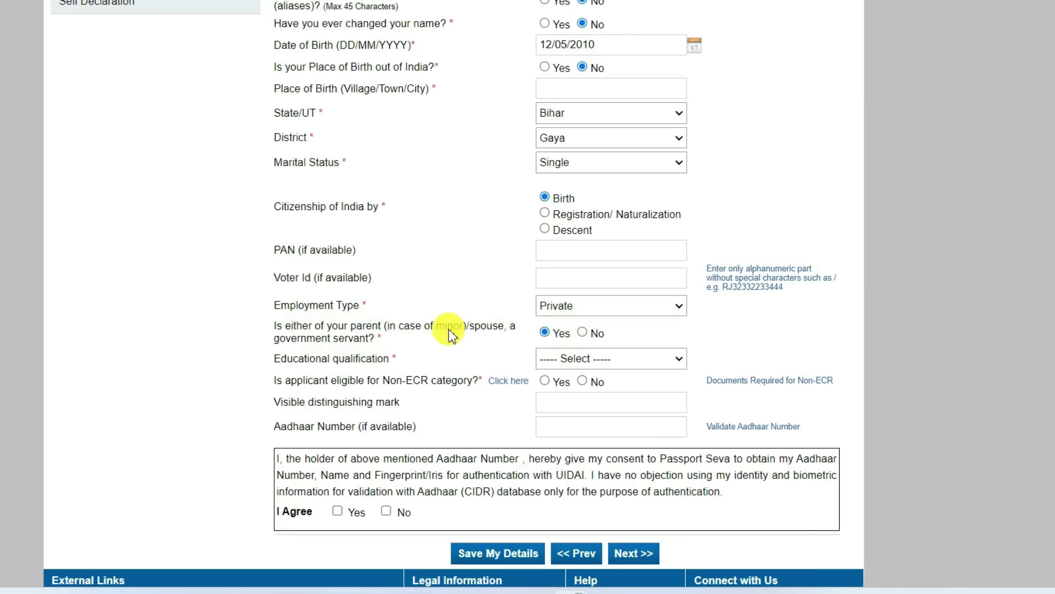
left_click(582, 333)
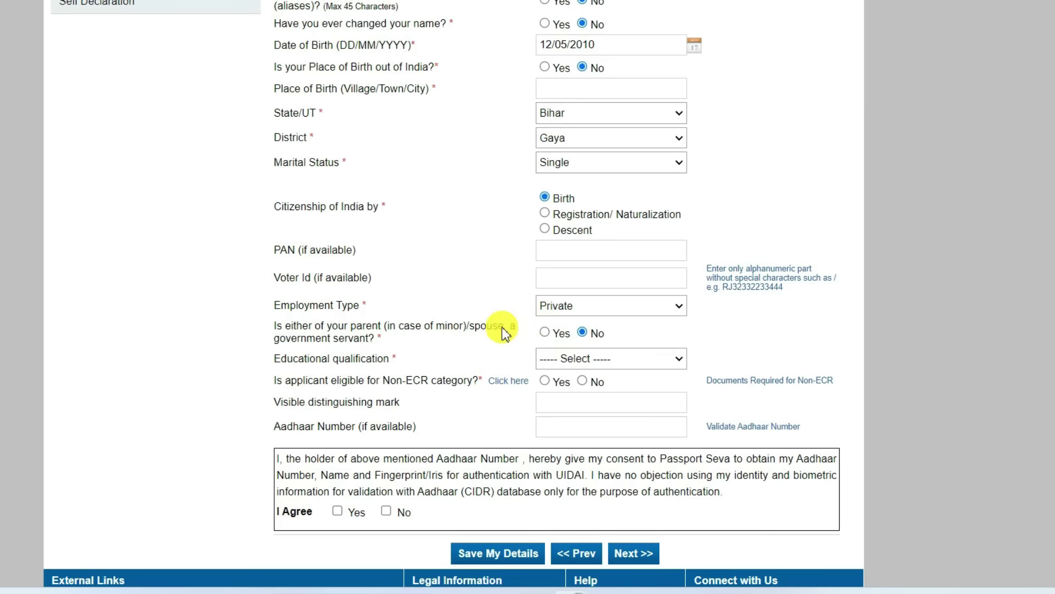
Step: Try different educational qualifications, including Graduate And Above, Between 8th And 9th Standard and 7th Pass Or Less, against Non-ECR eligibility
left_click(560, 357)
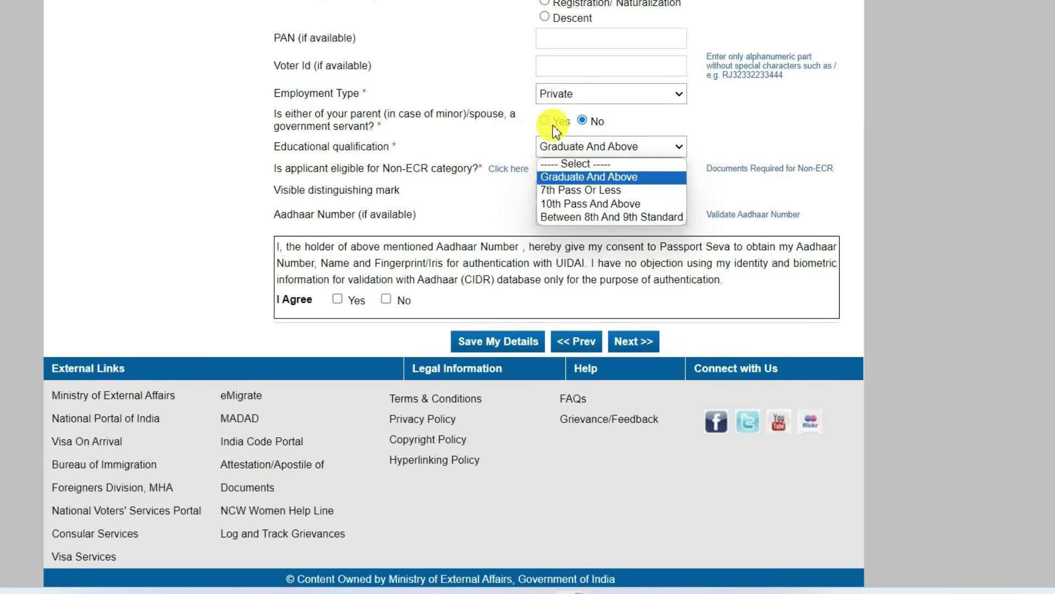
left_click(570, 204)
left_click(578, 146)
left_click(572, 175)
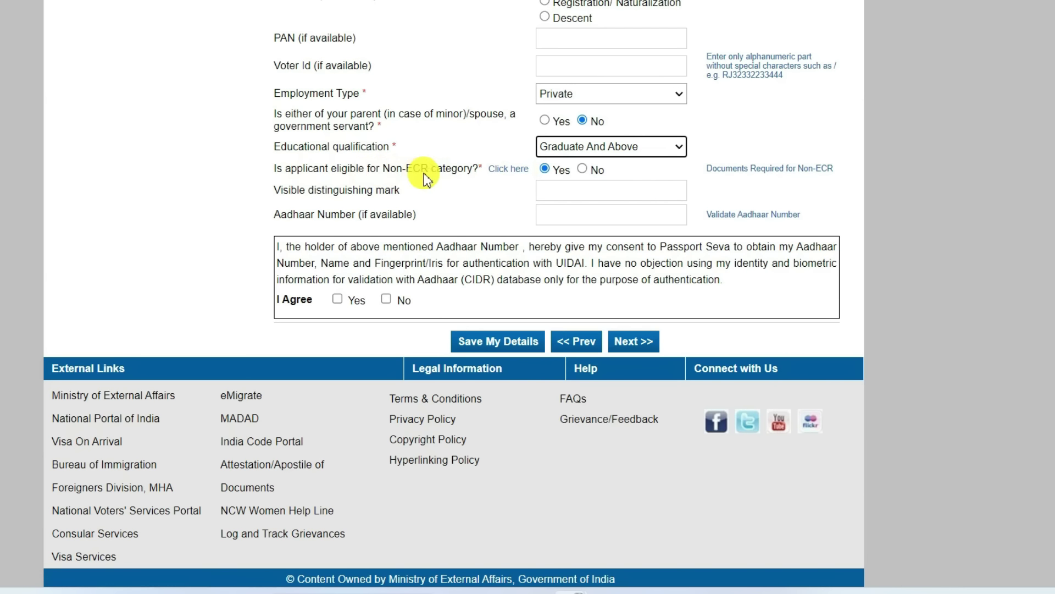
left_click(546, 171)
left_click(566, 146)
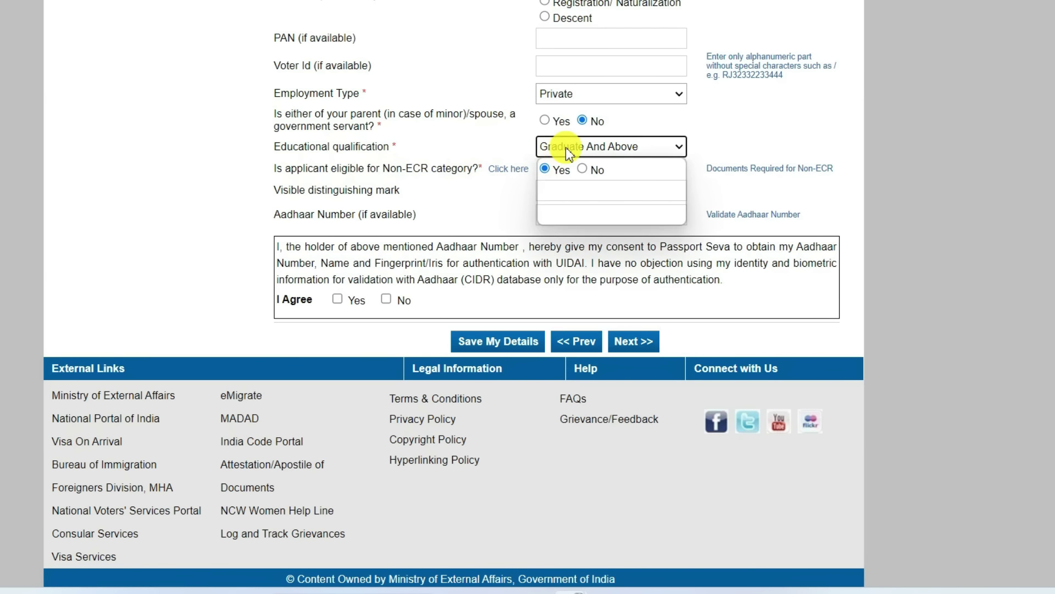
left_click(640, 213)
left_click(642, 156)
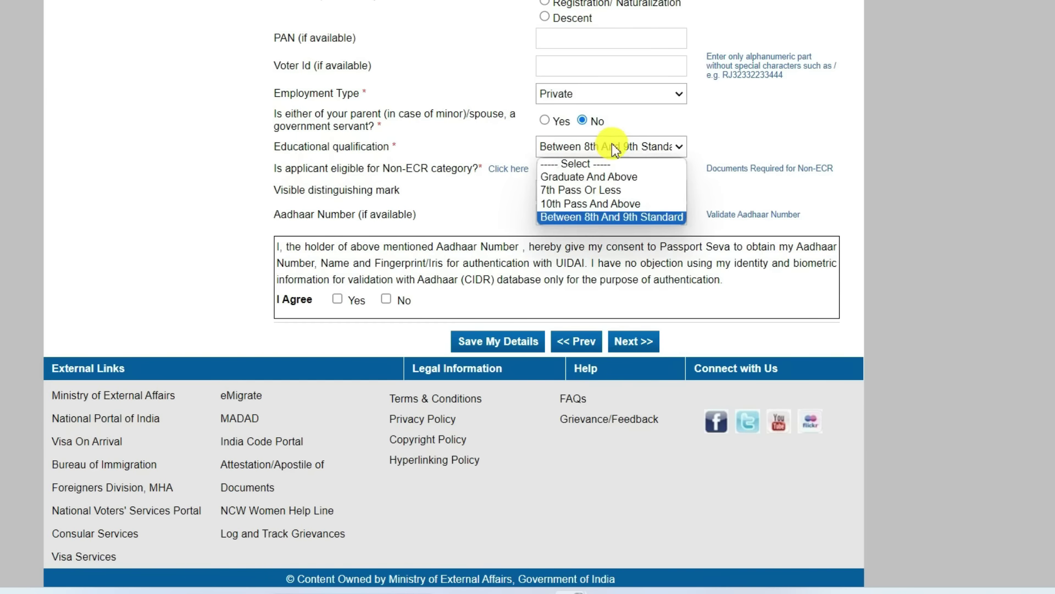
left_click(611, 188)
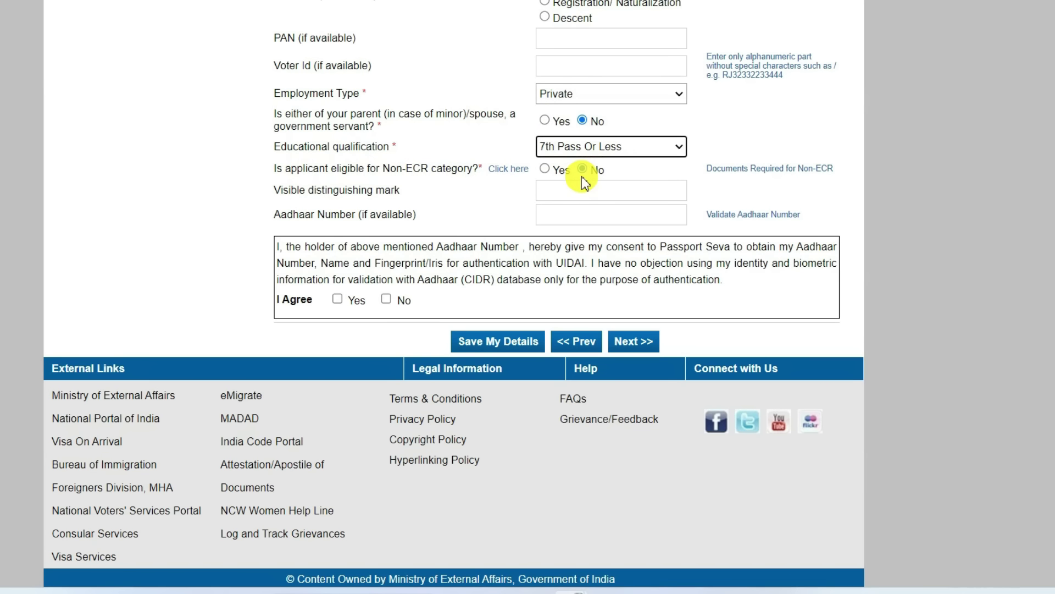
Step: Set the educational qualification to 10th Pass And Above and answer Yes to Non-ECR eligibility
left_click(559, 148)
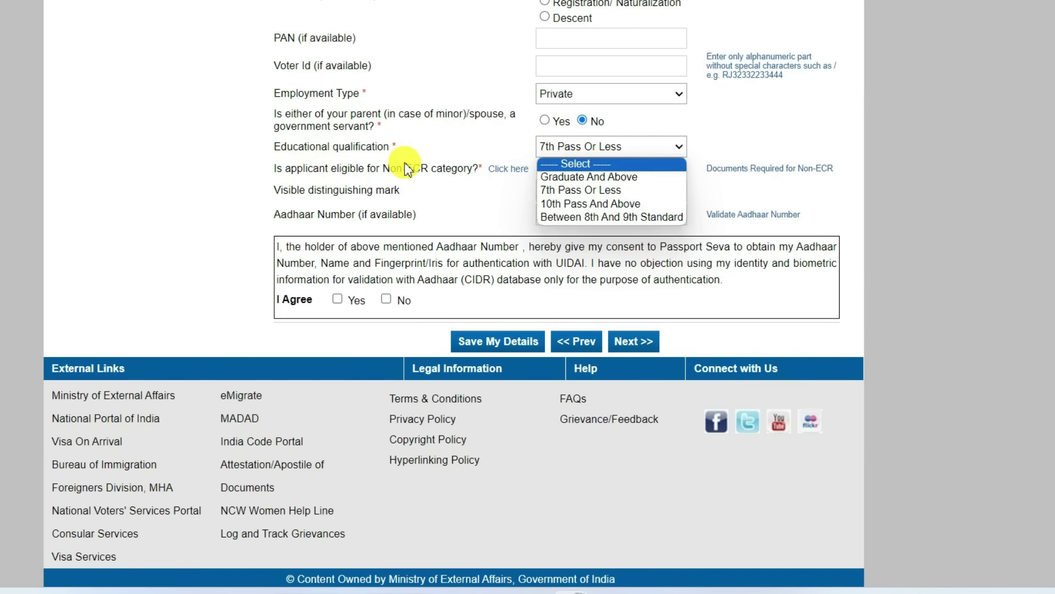
left_click(572, 203)
left_click(545, 168)
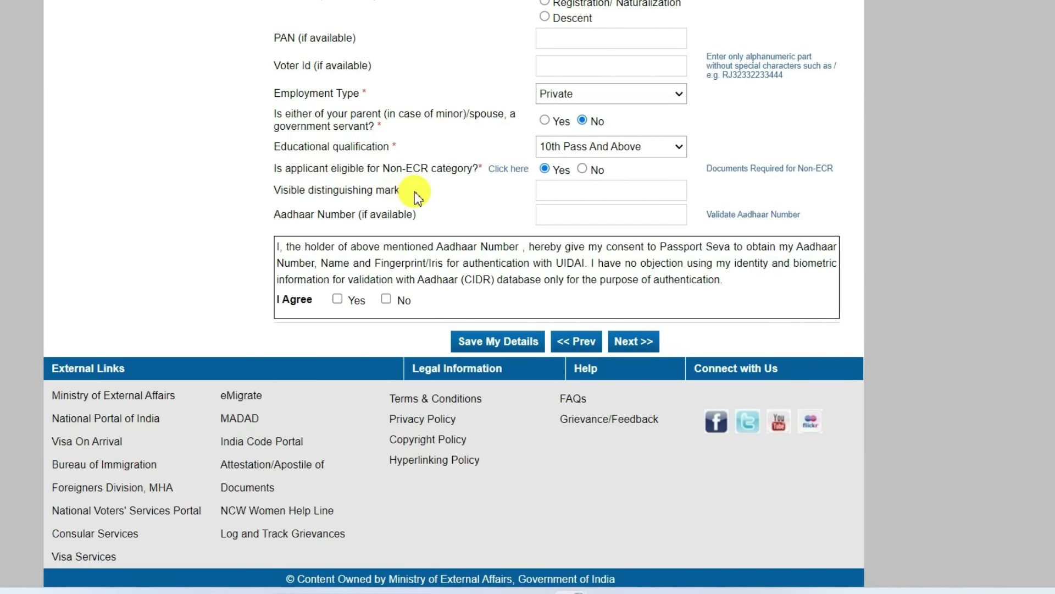
Step: Agree to the Aadhaar authentication consent with Yes and continue to the Family Details page
left_click(597, 187)
left_click(543, 178)
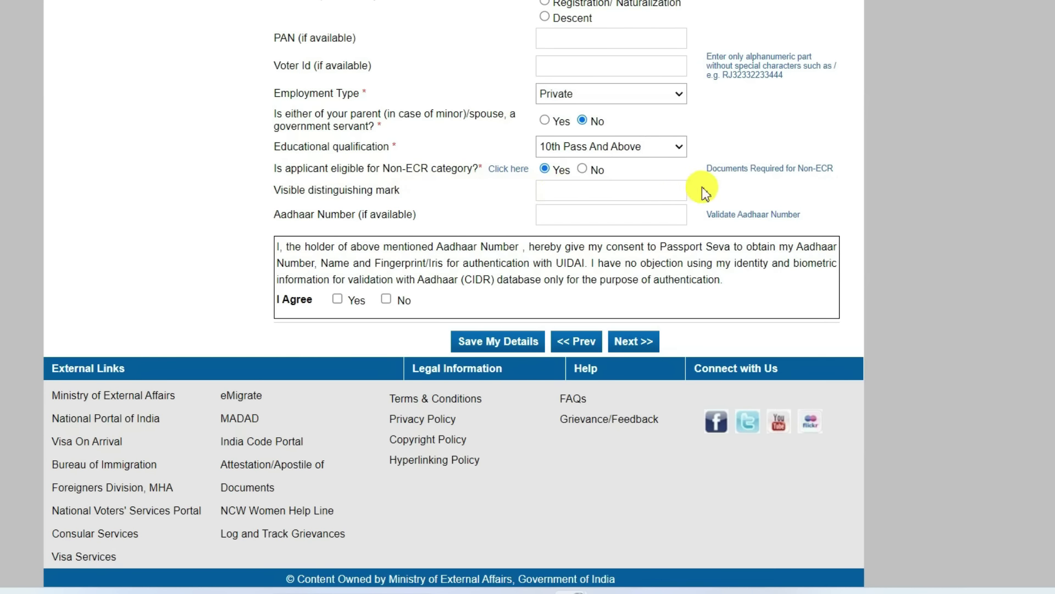
left_click(539, 215)
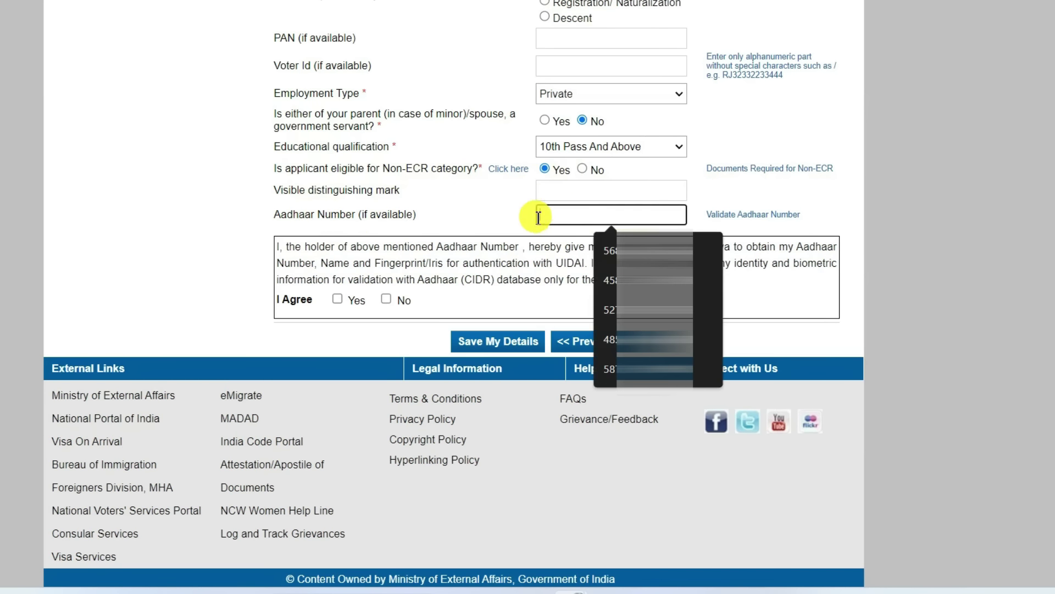
left_click(584, 231)
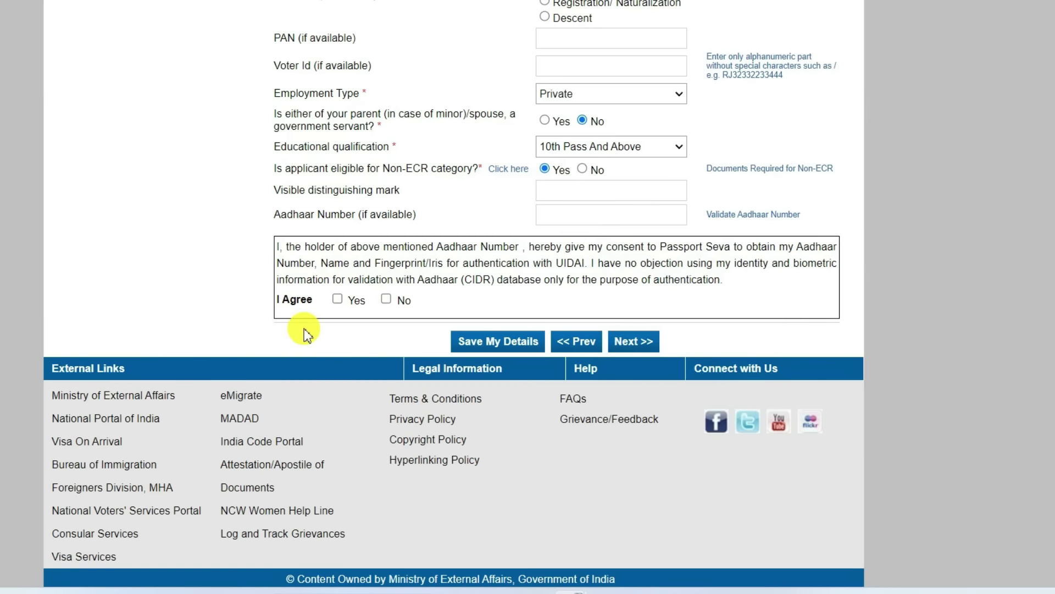
left_click(338, 299)
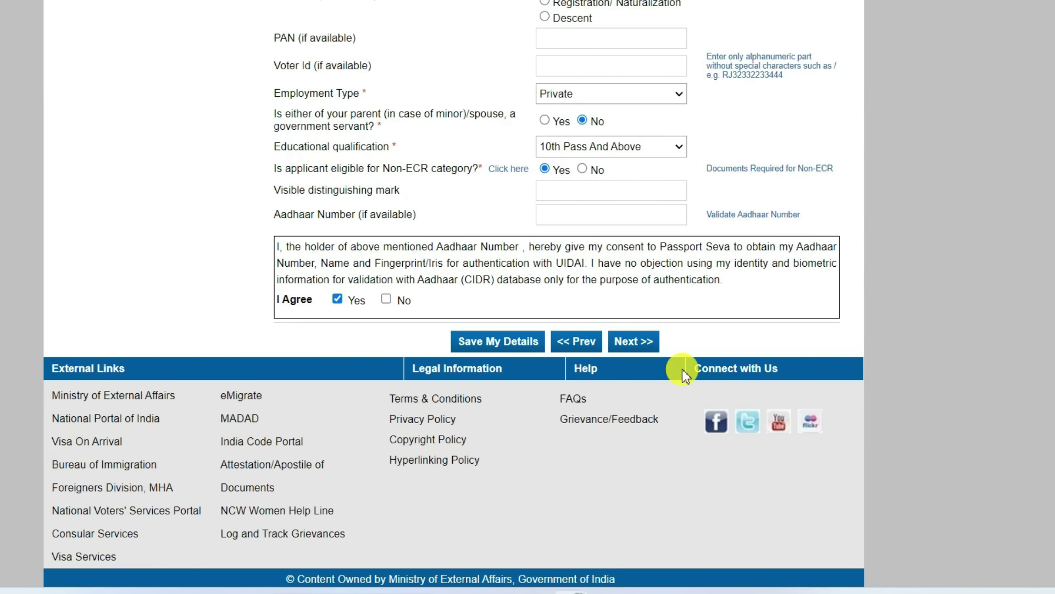
left_click(654, 343)
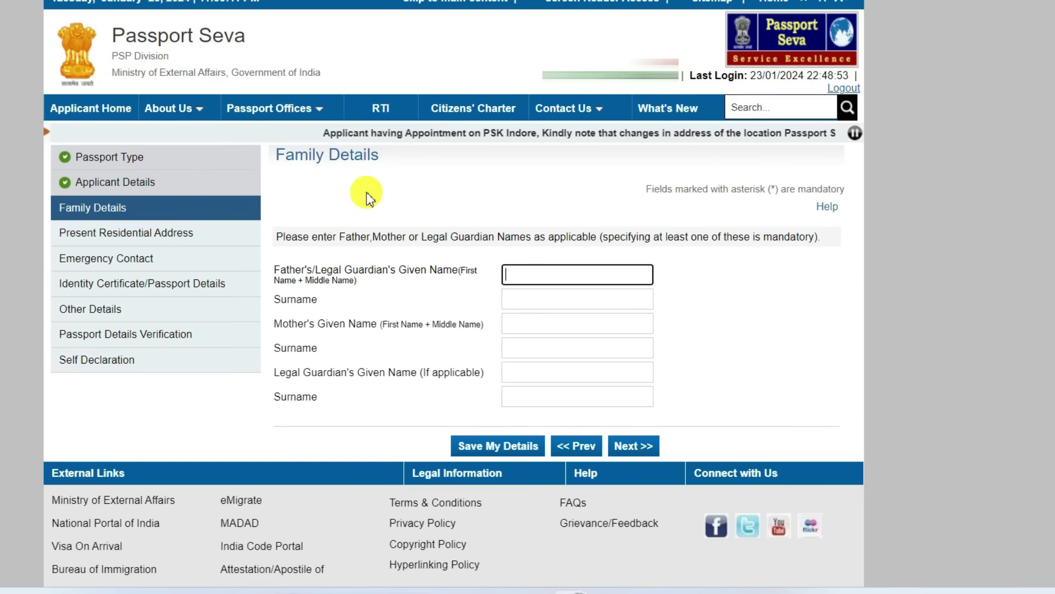
Step: Go through the father's, mother's and legal guardian's name fields and continue to the Present Residential Address page
mouse_move(277, 159)
left_mouse_down()
mouse_move(364, 159)
mouse_move(371, 172)
left_mouse_up()
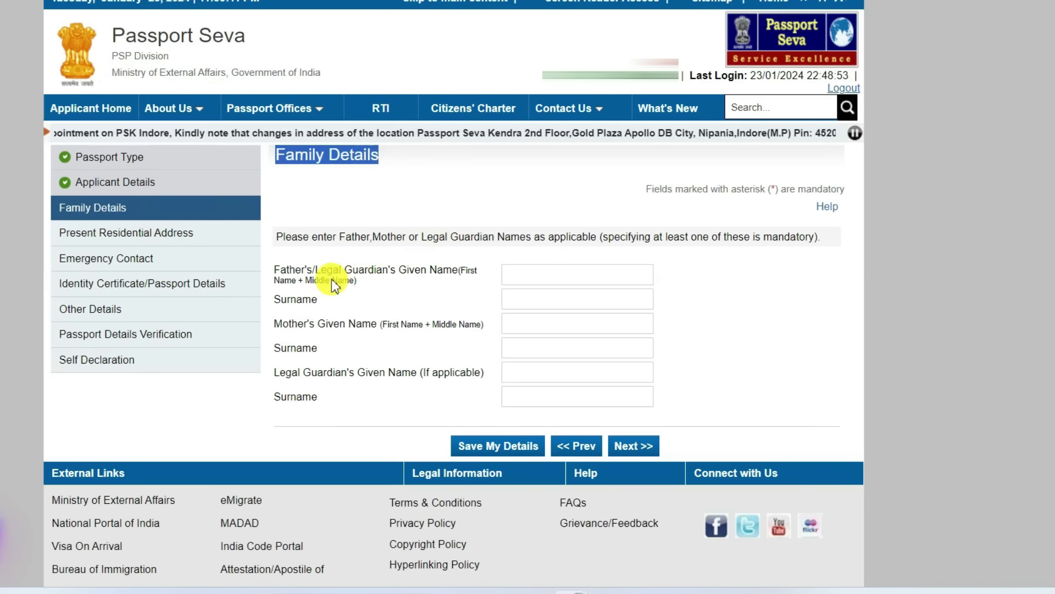
left_click(602, 275)
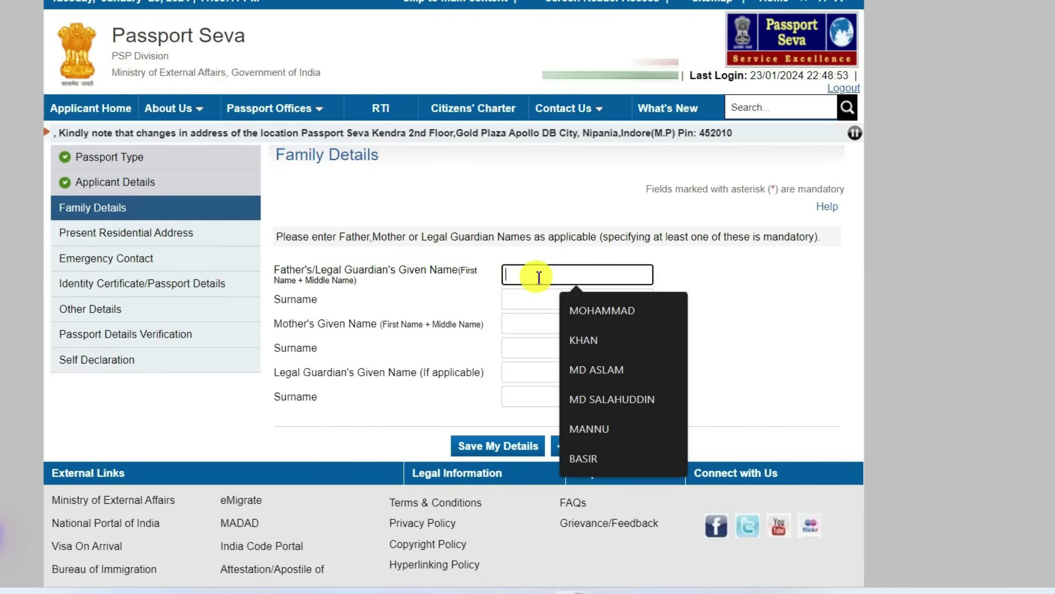
left_click(556, 301)
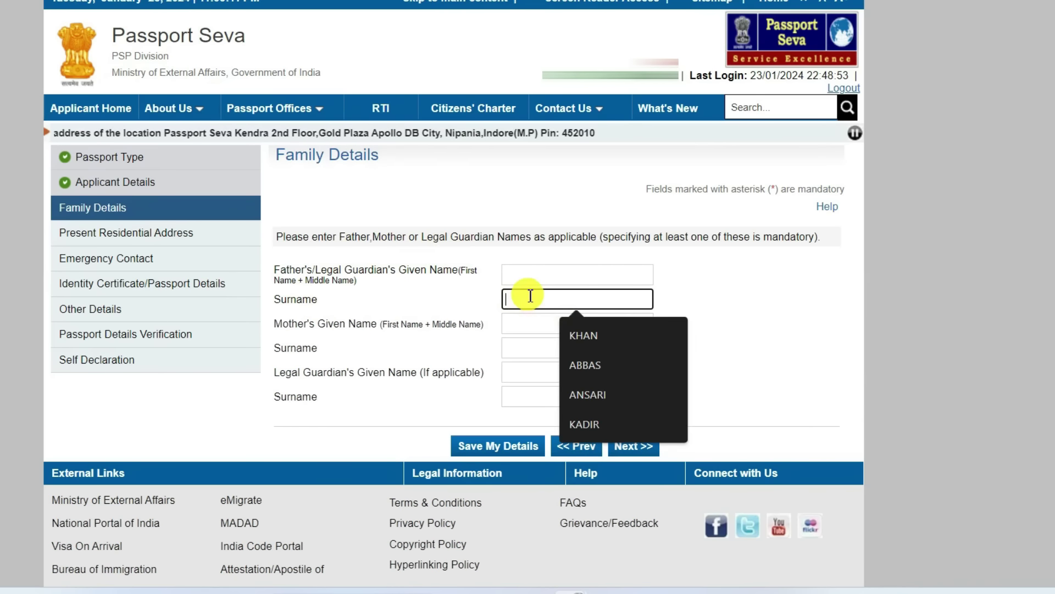
left_click(330, 325)
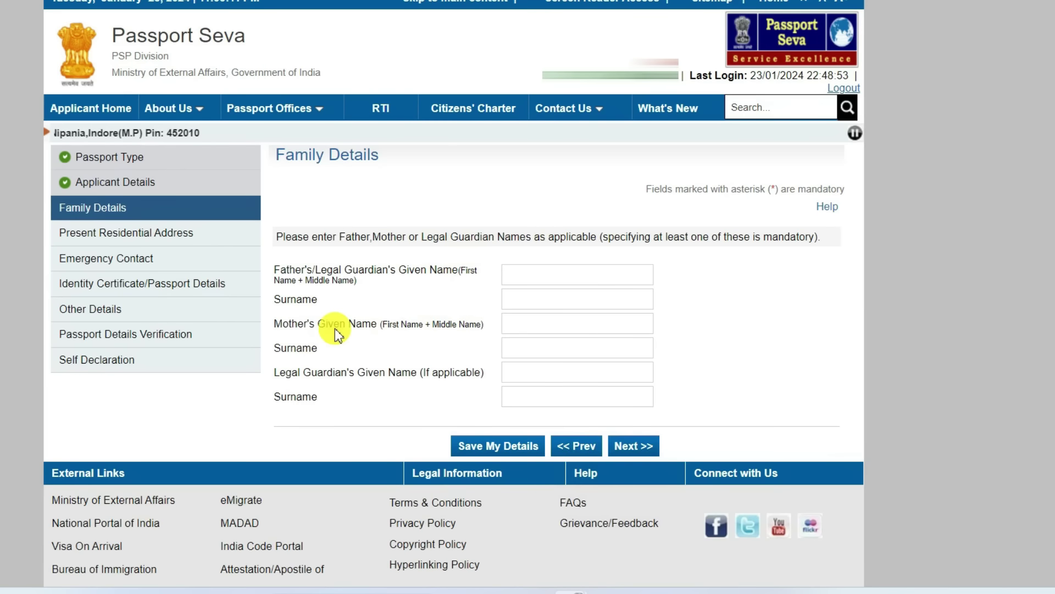
left_click(514, 324)
left_click(527, 355)
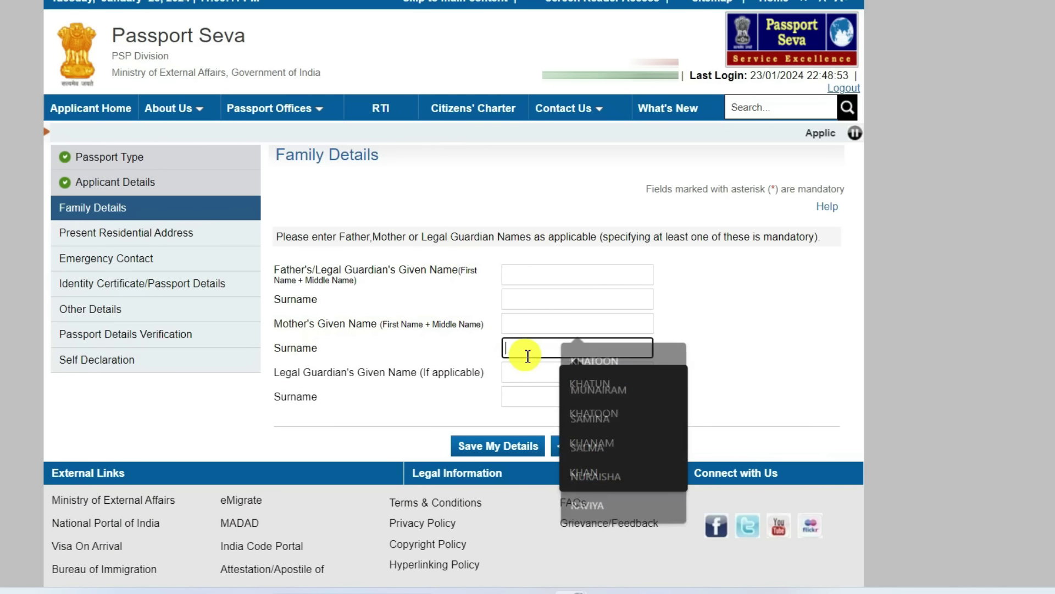
left_click(328, 378)
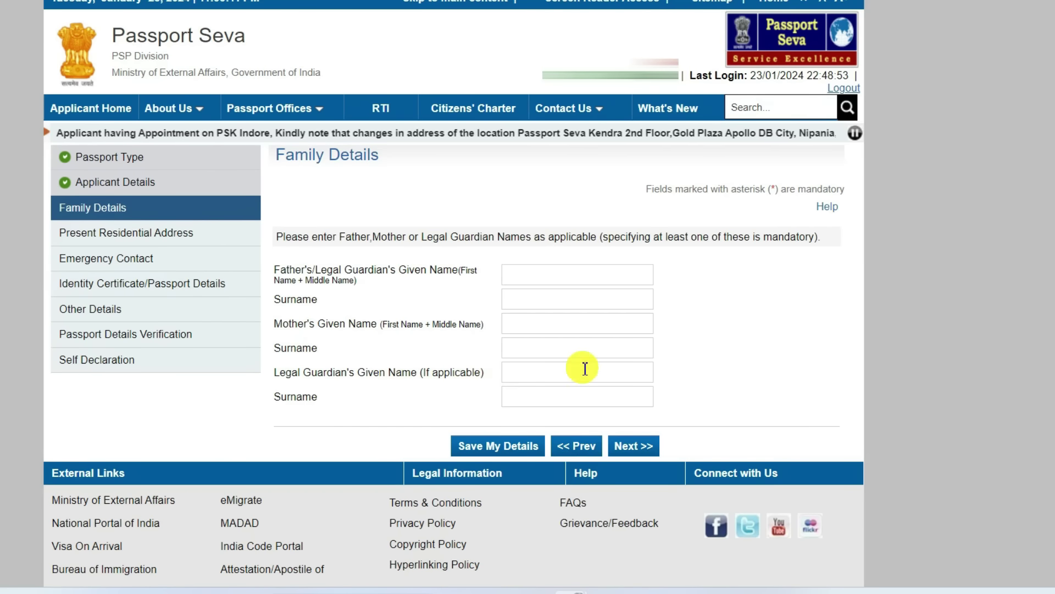
left_click(643, 446)
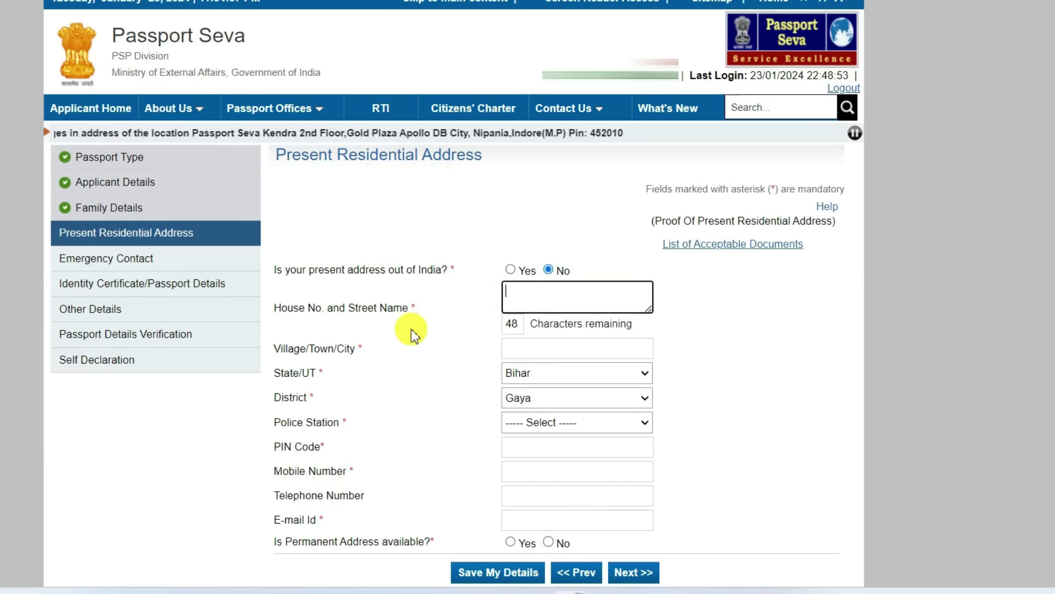
Step: Answer No to the present address being out of India, then fill in and check the house/street and village/town fields
scroll(411, 328, "down", 2)
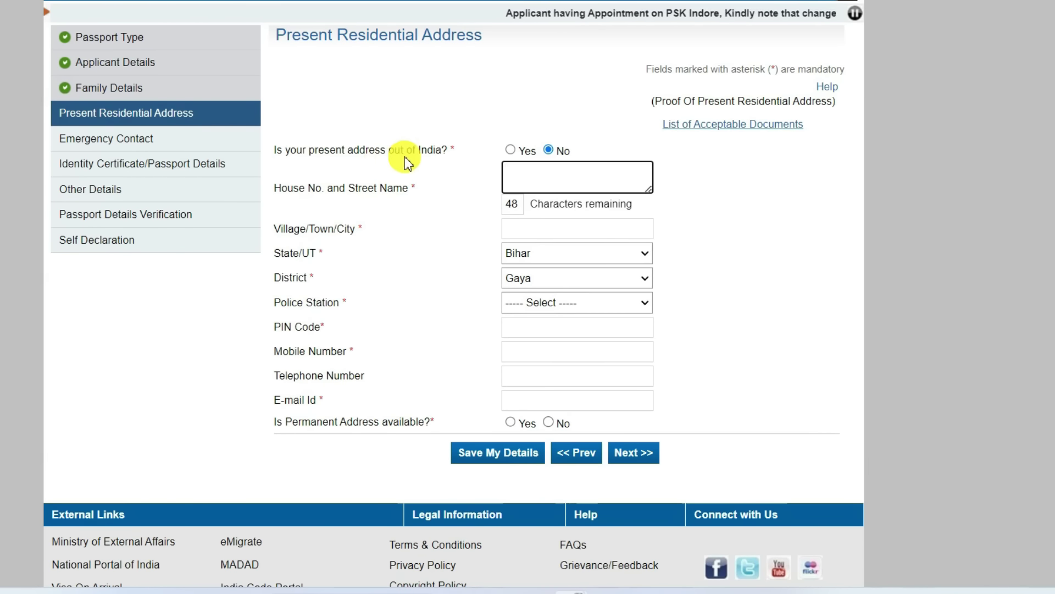
left_click(548, 150)
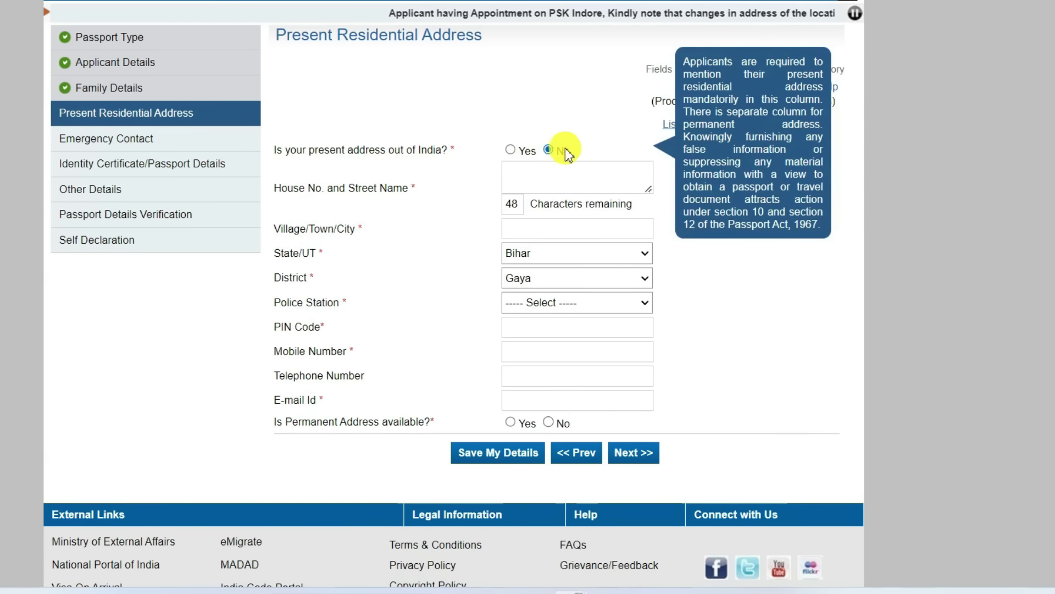
left_click(530, 179)
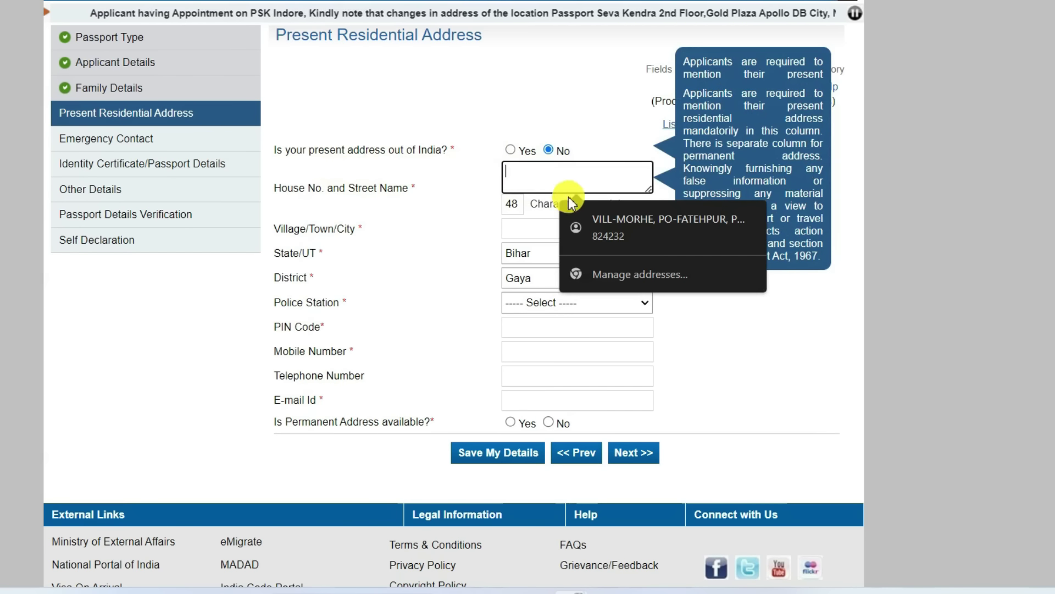
key("Down")
key("Return")
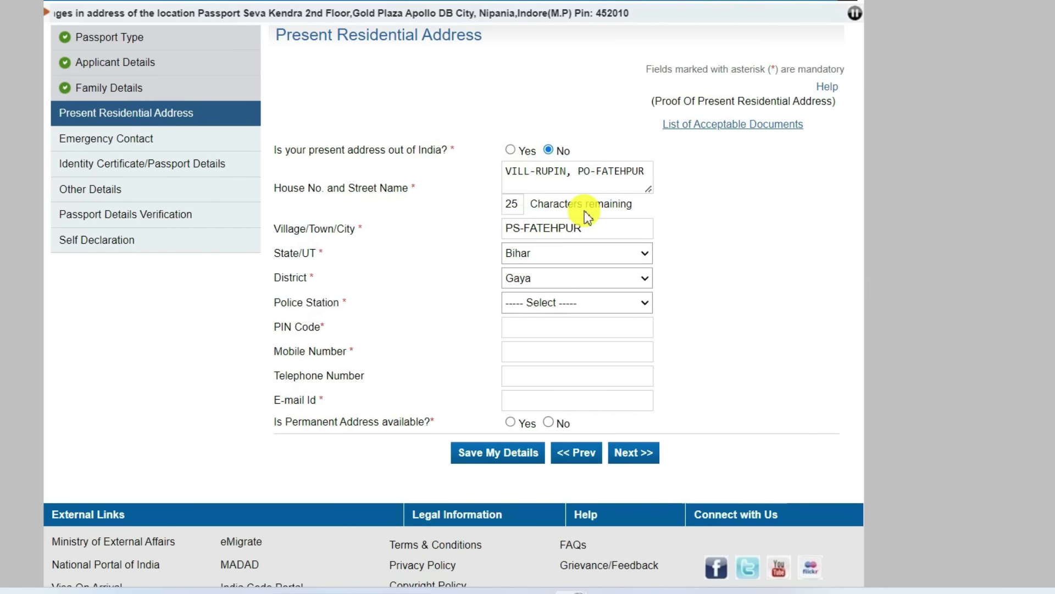
left_click(515, 174)
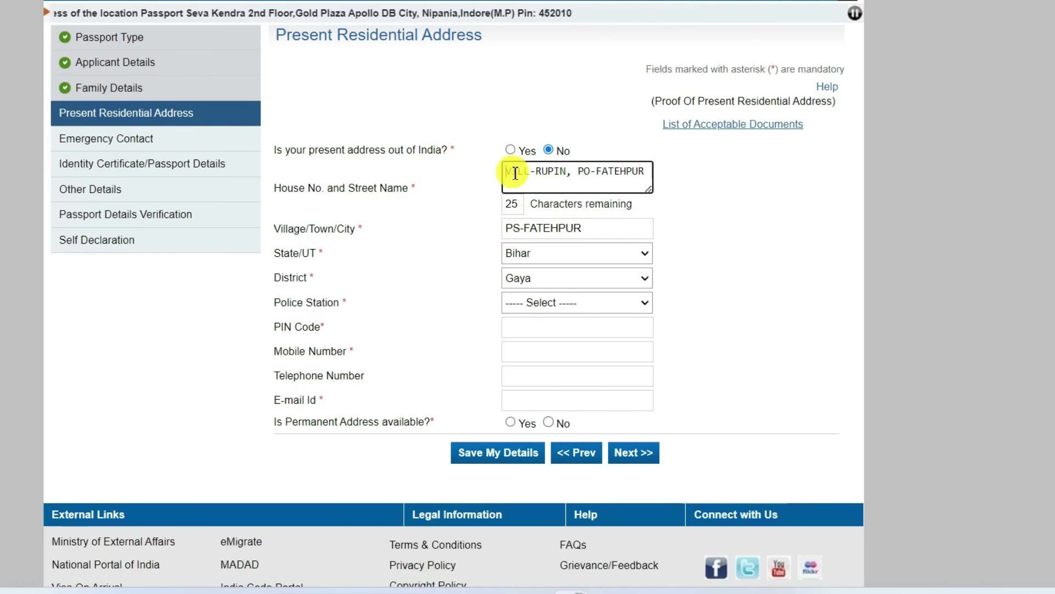
left_click(568, 172)
left_click_drag(577, 171, 645, 171)
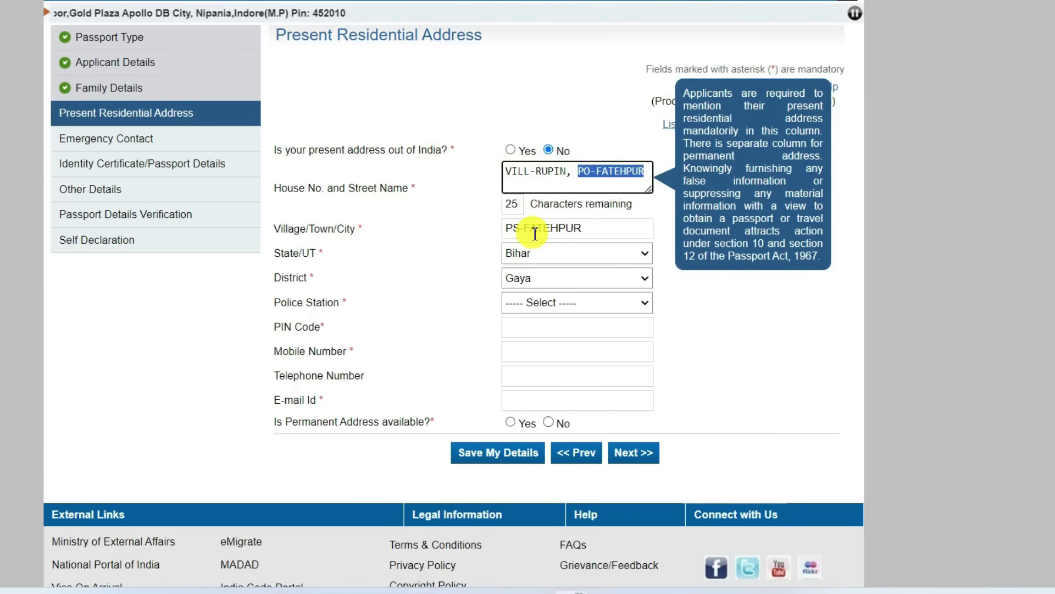
left_click_drag(594, 229, 500, 232)
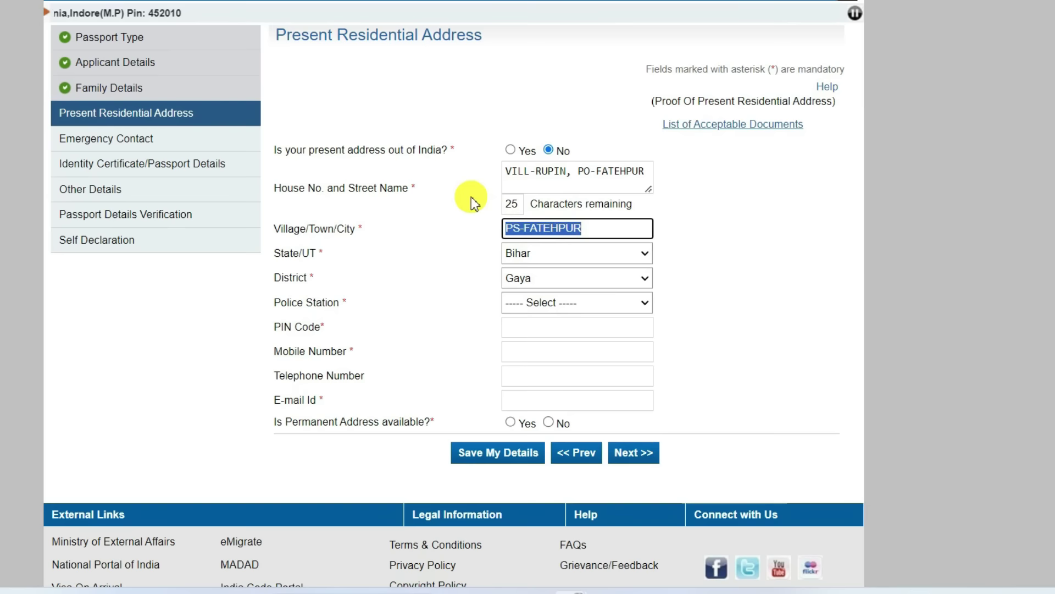
Step: Review the house and street field, then set the present address's police station to FATEHPUR
left_click(547, 183)
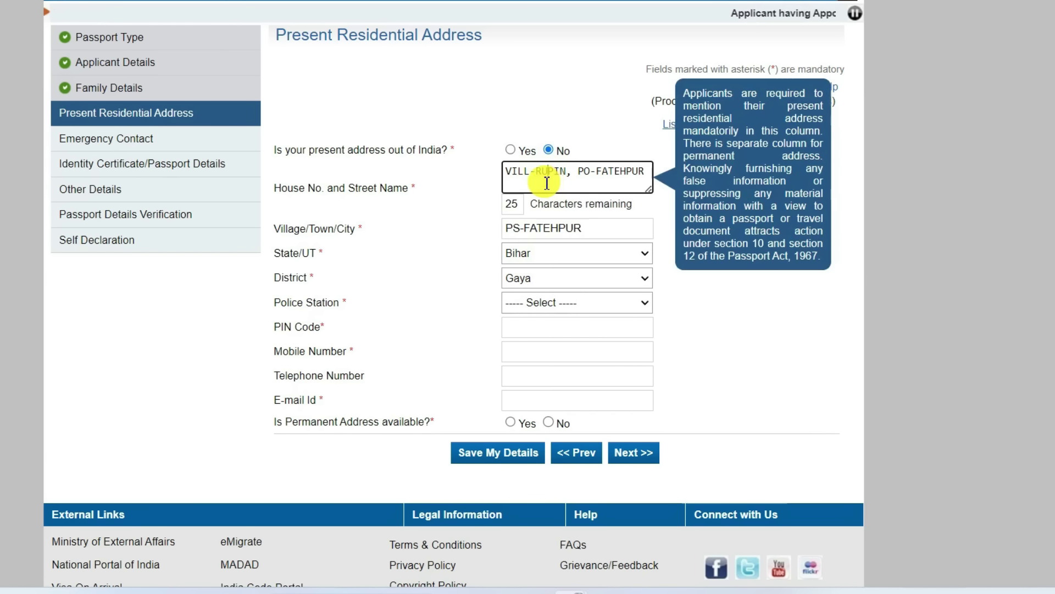
left_click(454, 220)
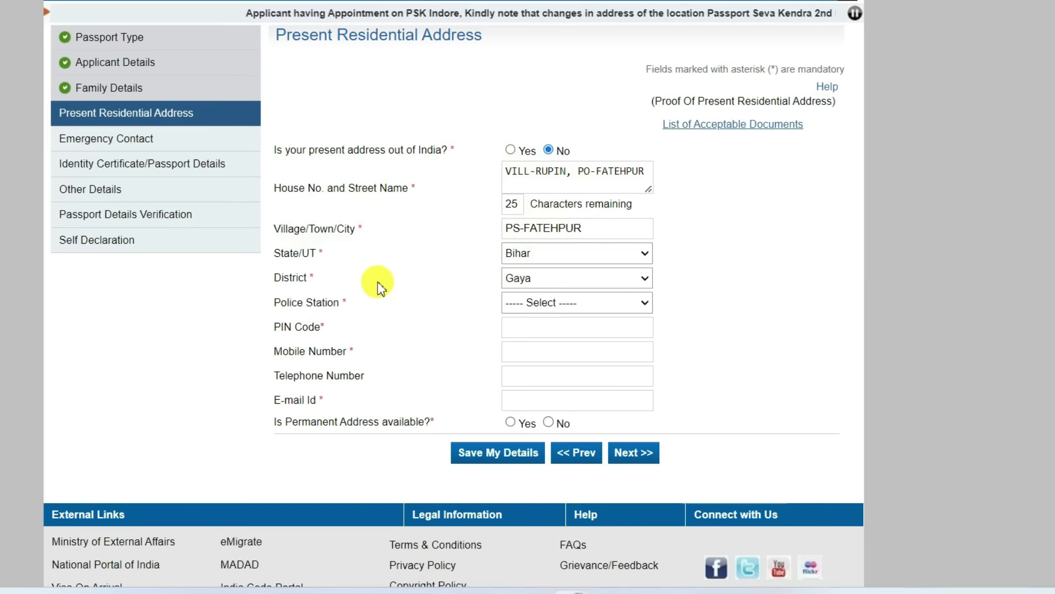
left_click(550, 302)
key("f")
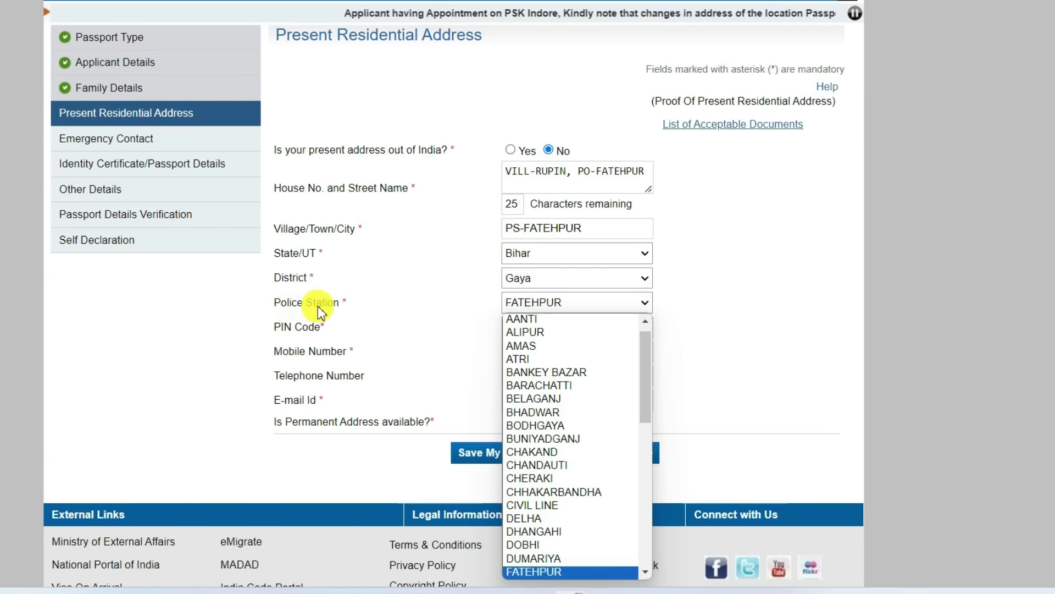
left_click(552, 302)
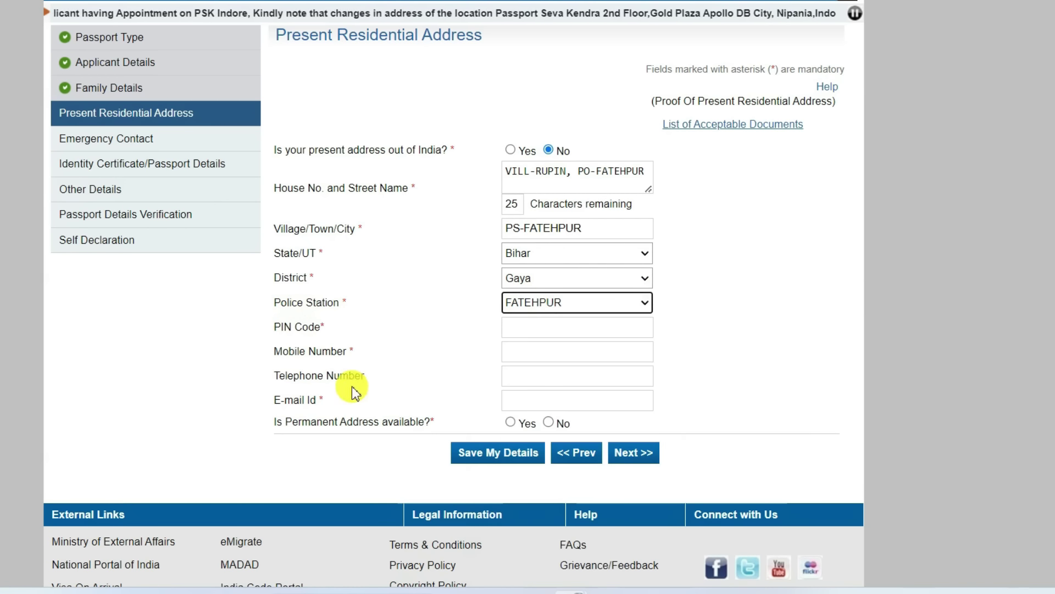
Step: Go through the PIN code, mobile number and e-mail fields of the present address
left_click(523, 330)
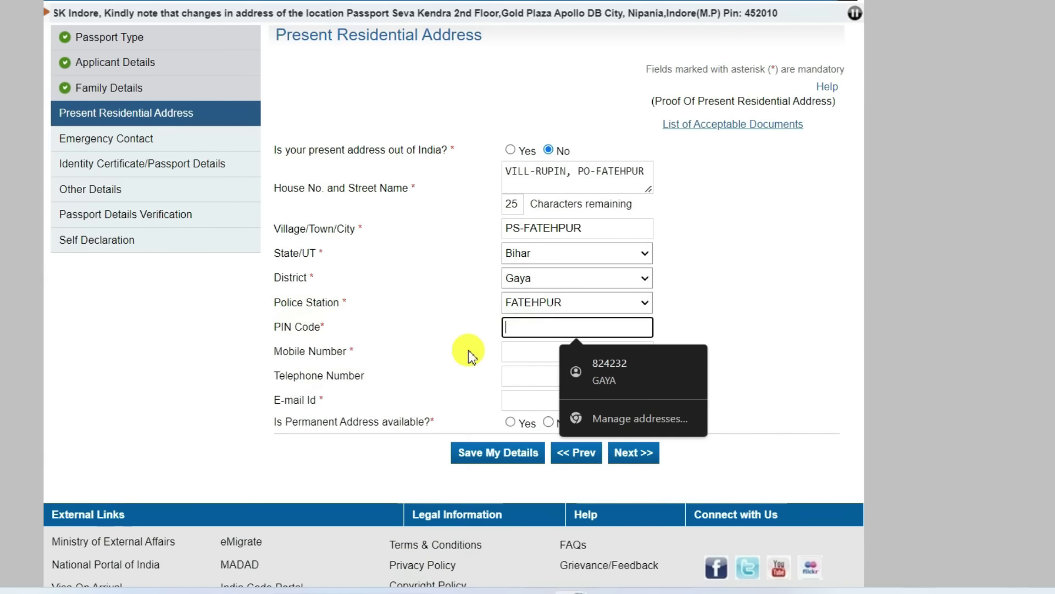
left_click(512, 358)
left_click(278, 423)
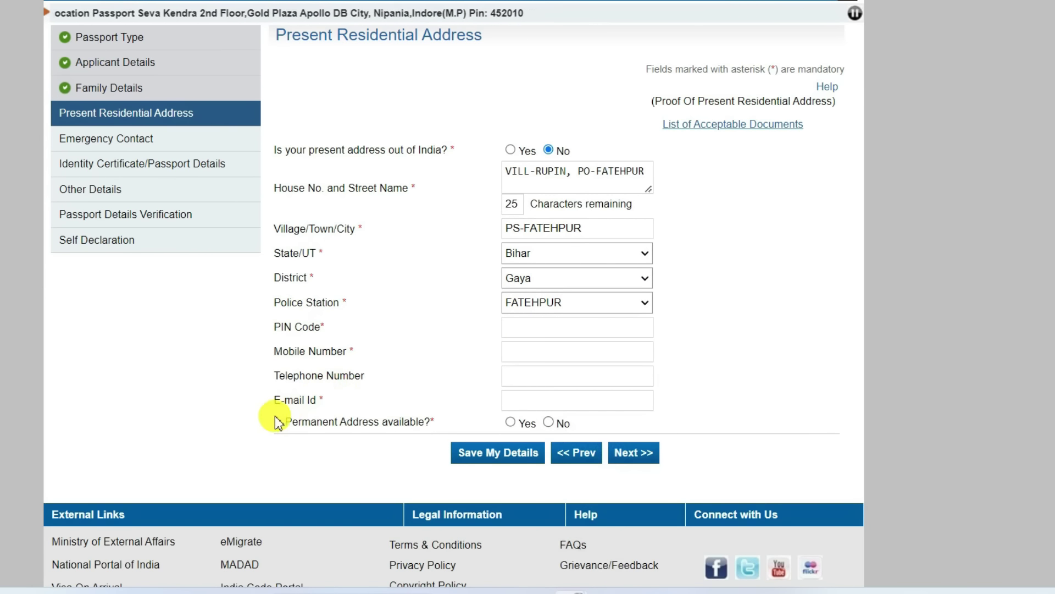
left_click(551, 407)
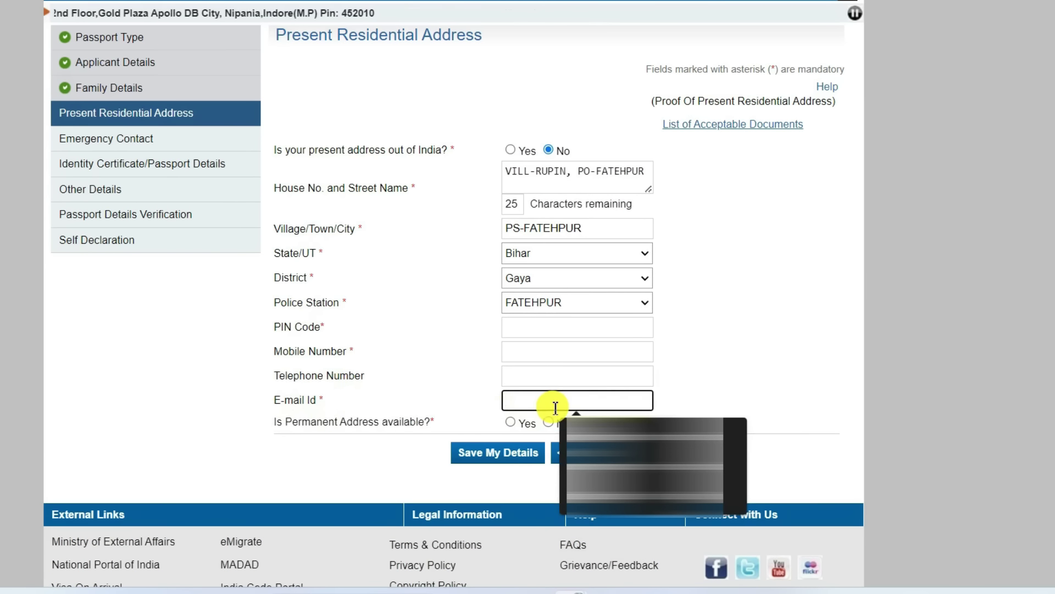
left_click(318, 436)
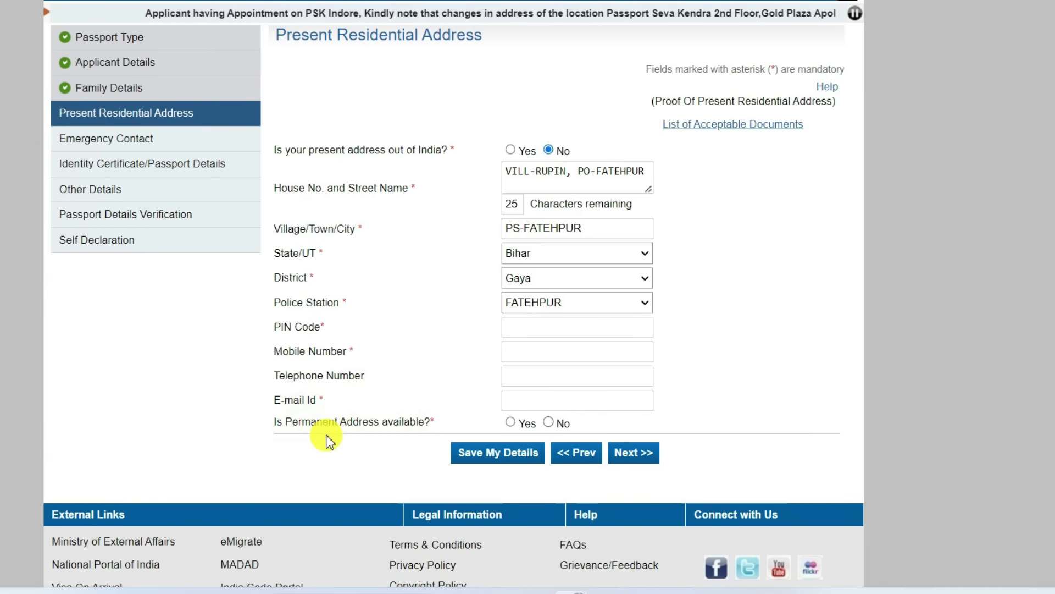
Step: Answer Yes to permanent address available and Yes to it matching the present address, and continue to the Emergency Contact page
left_click(510, 423)
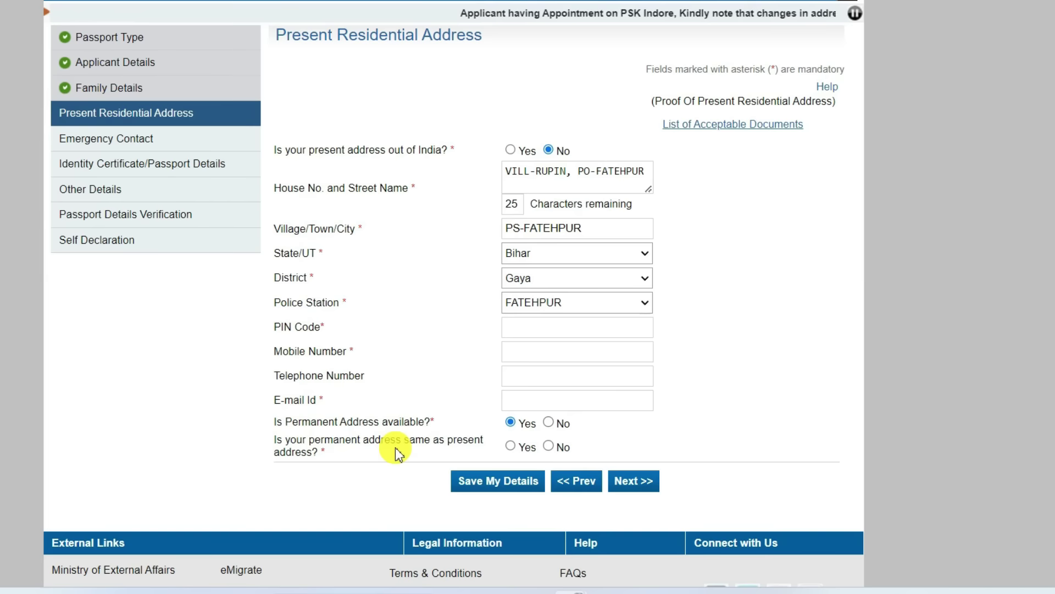
left_click(511, 445)
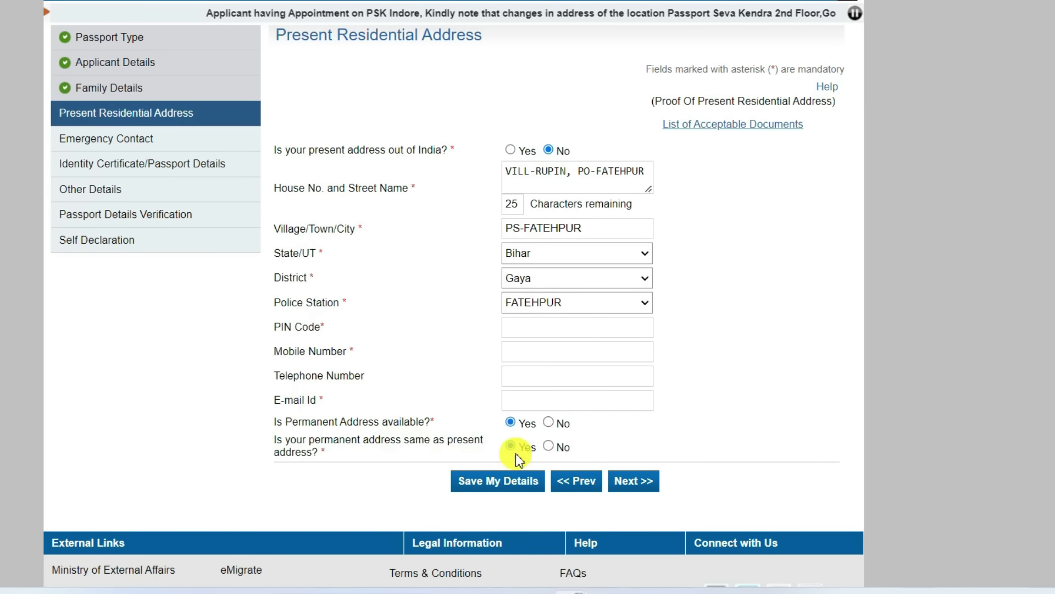
left_click(548, 445)
scroll(367, 333, "down", 3)
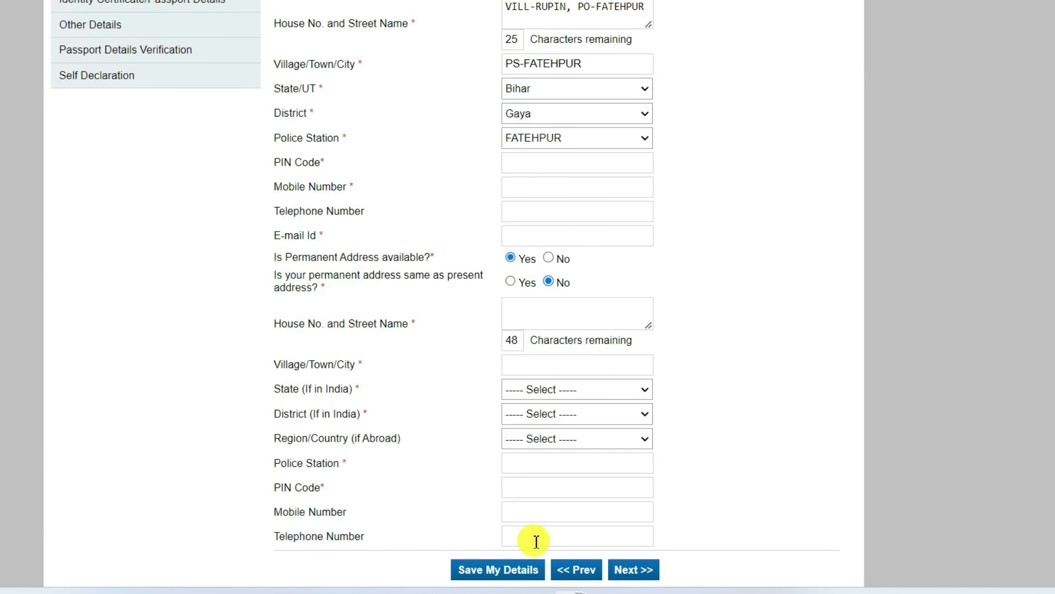
left_click(519, 283)
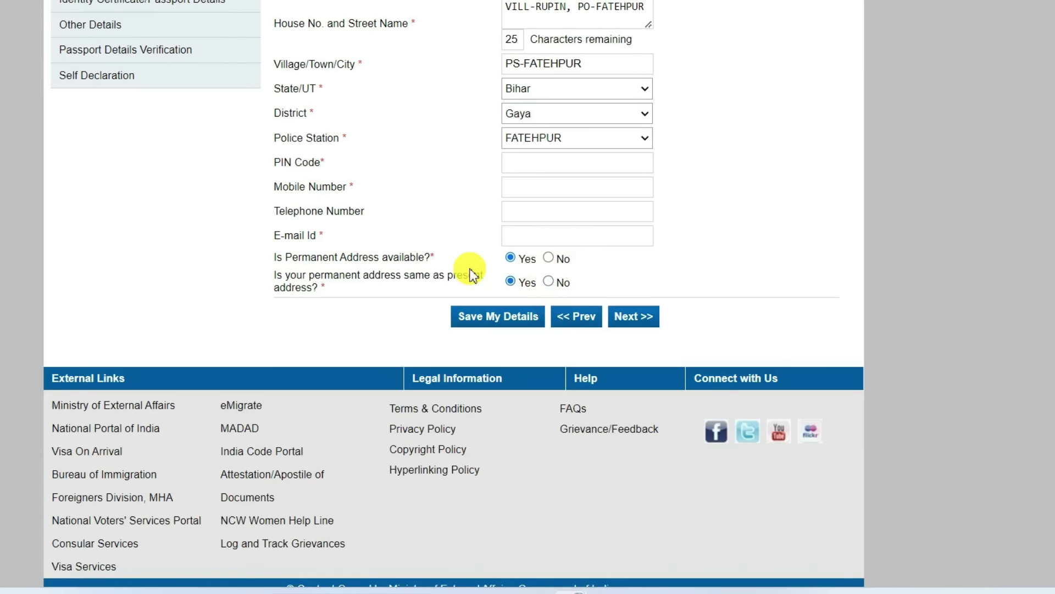
left_click(634, 317)
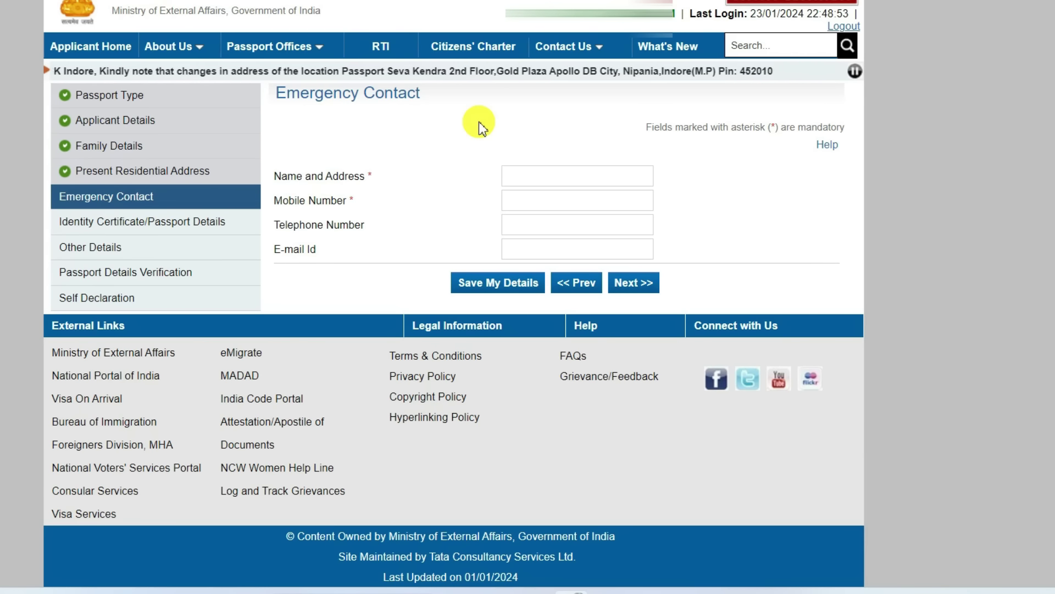
Step: Go through the emergency contact's name and address, mobile number and e-mail fields and continue to the Previous Passport page
left_click(515, 174)
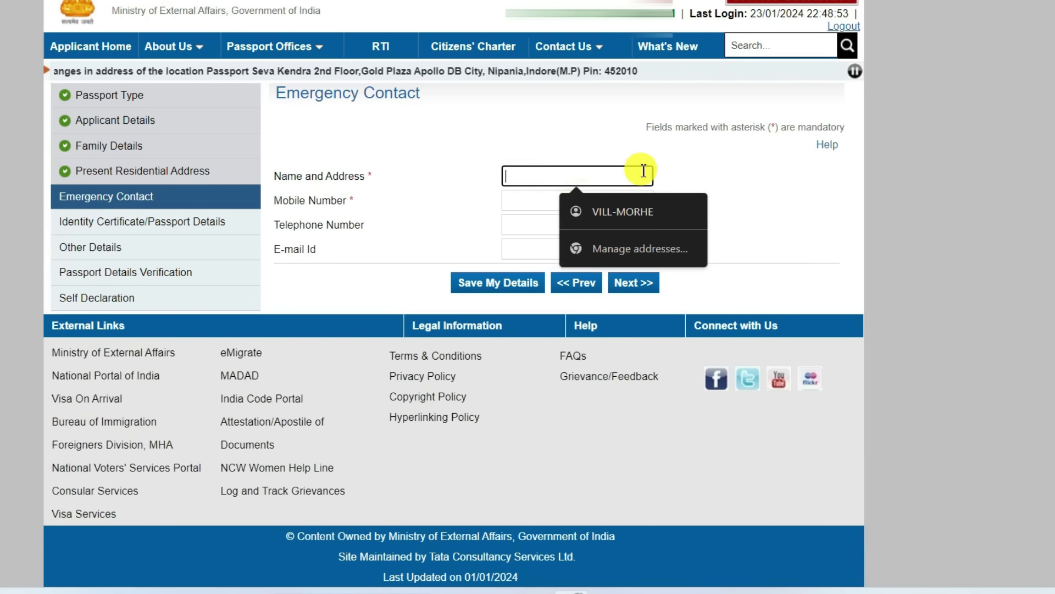
left_click(683, 160)
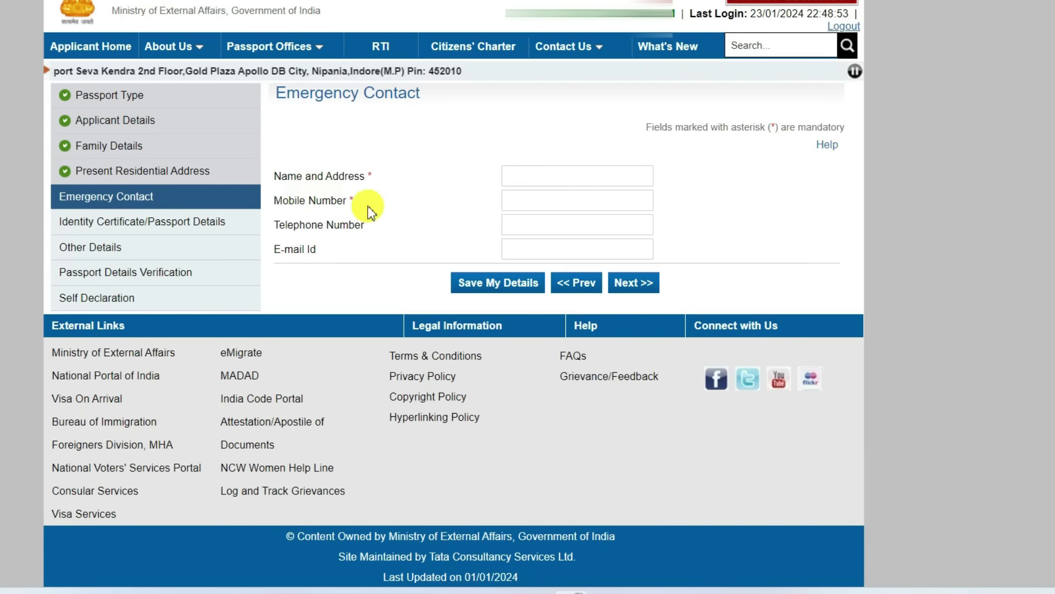
left_click(544, 204)
left_click(416, 241)
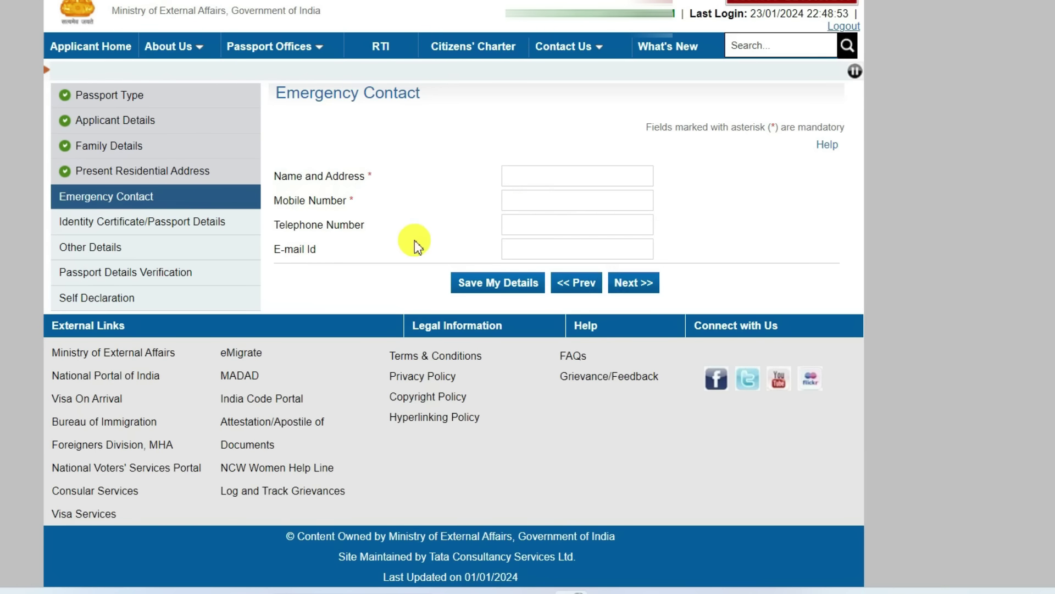
left_click(531, 250)
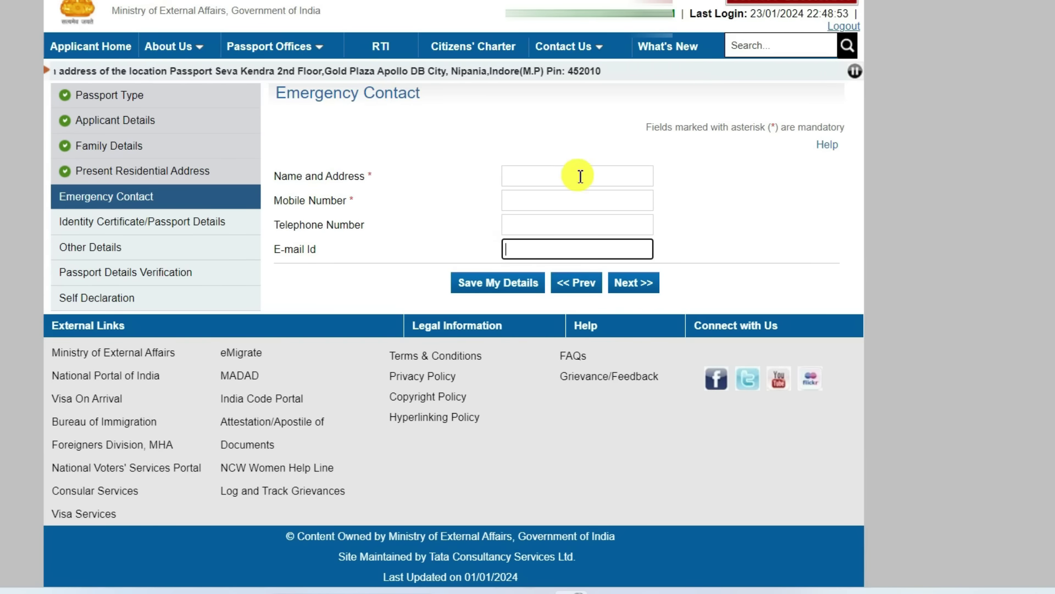
left_click(646, 288)
Step: Fill in the passport number of the existing ordinary passport from the saved suggestion
left_click_drag(275, 156, 410, 158)
scroll(380, 195, "down", 2)
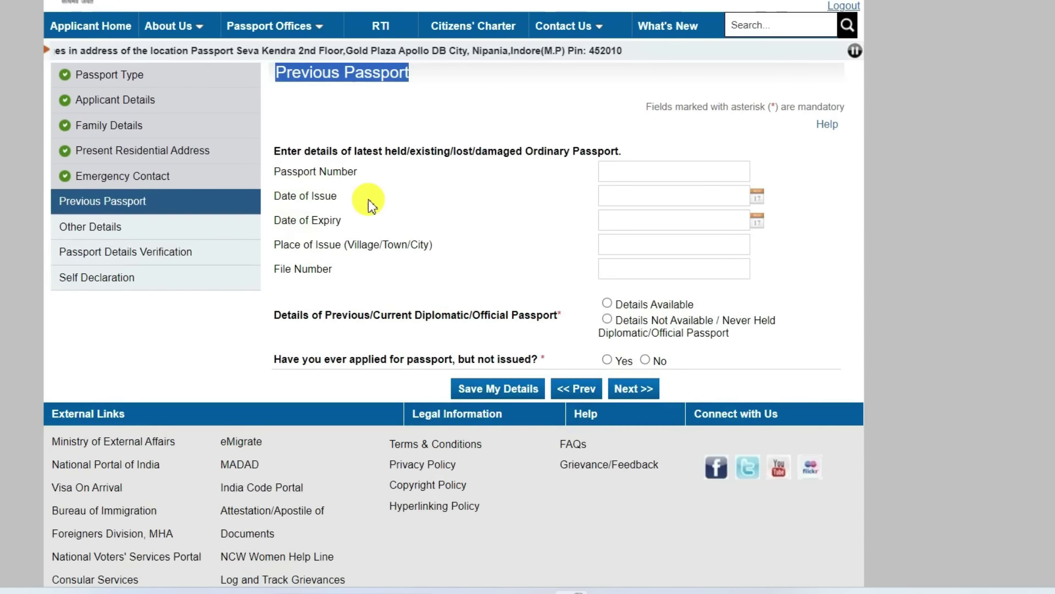
left_click(627, 168)
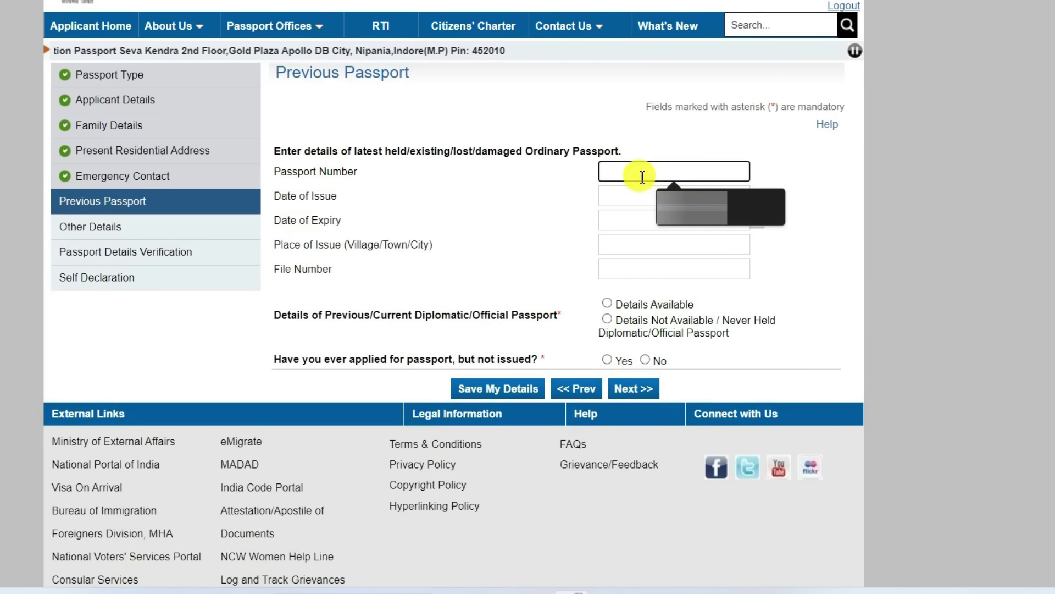
left_click(676, 207)
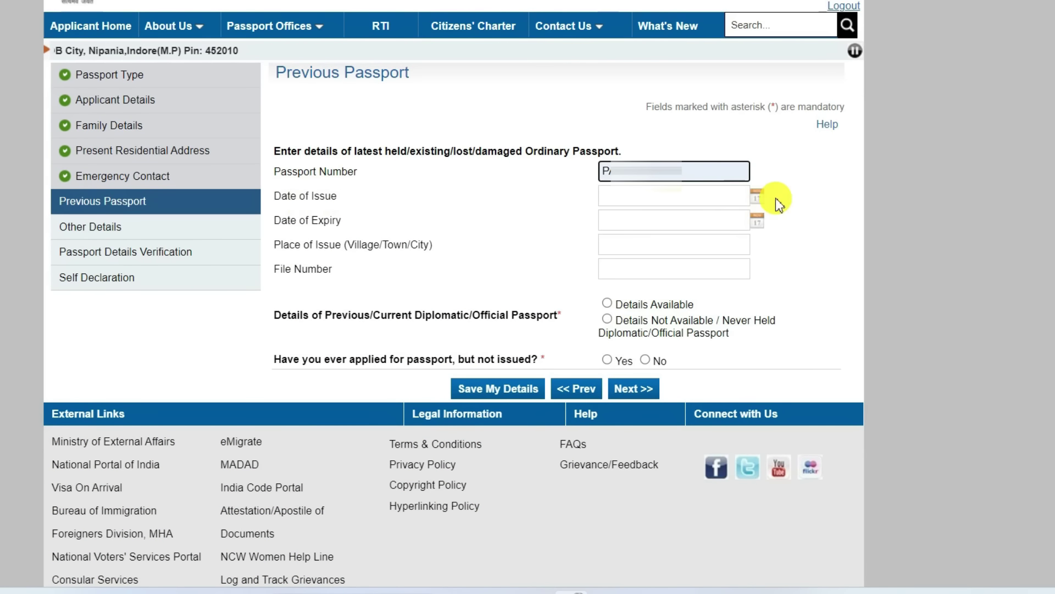
Step: Set the previous passport's date of issue to 14/05/2014 and its date of expiry to 10/01/2024
left_click(762, 200)
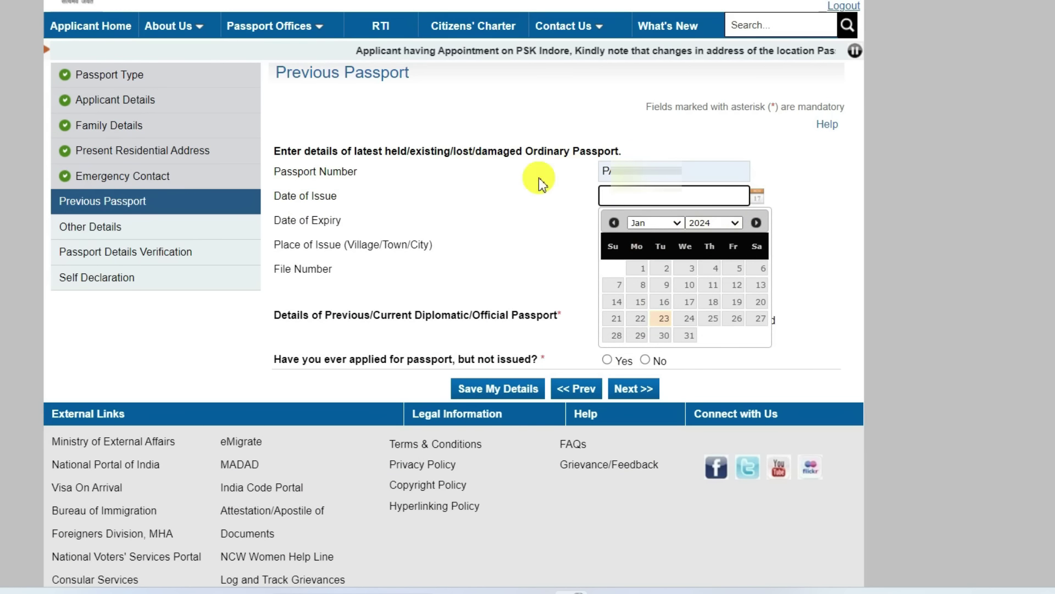
left_click(700, 222)
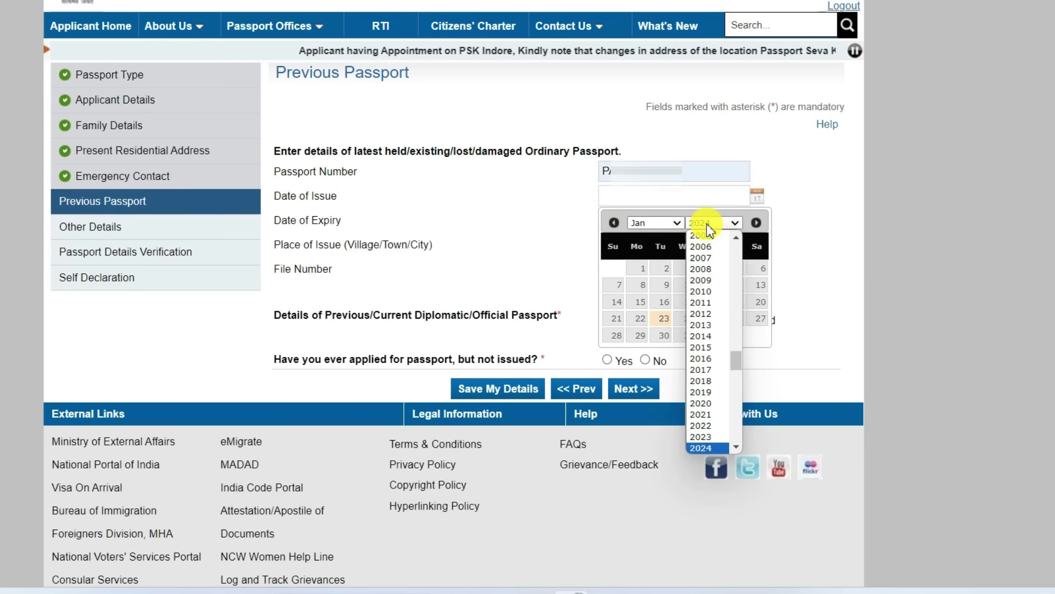
left_click(706, 336)
left_click(649, 222)
left_click(664, 283)
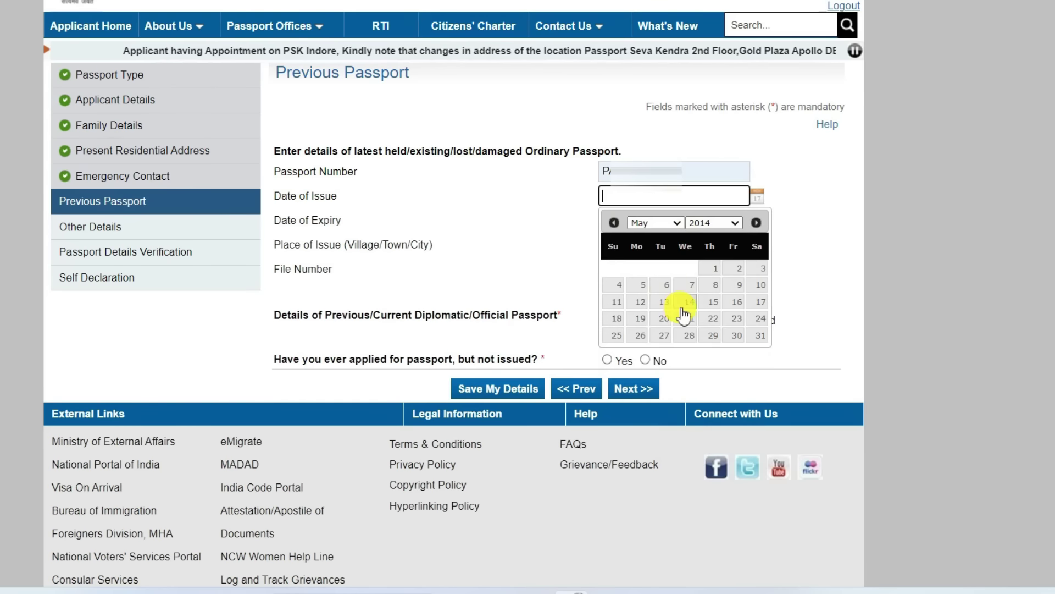
left_click(684, 301)
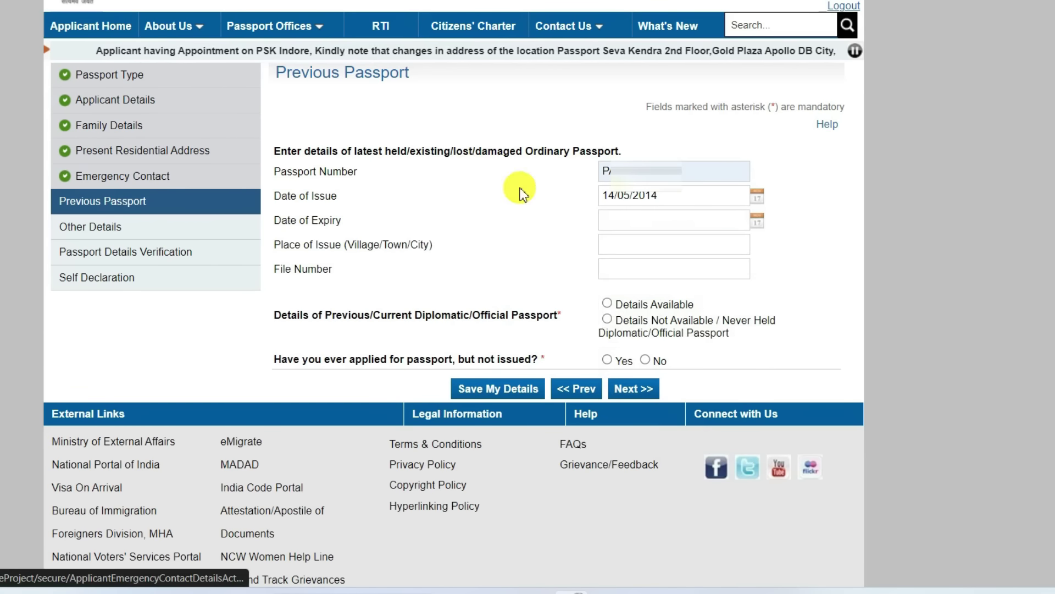
left_click(757, 219)
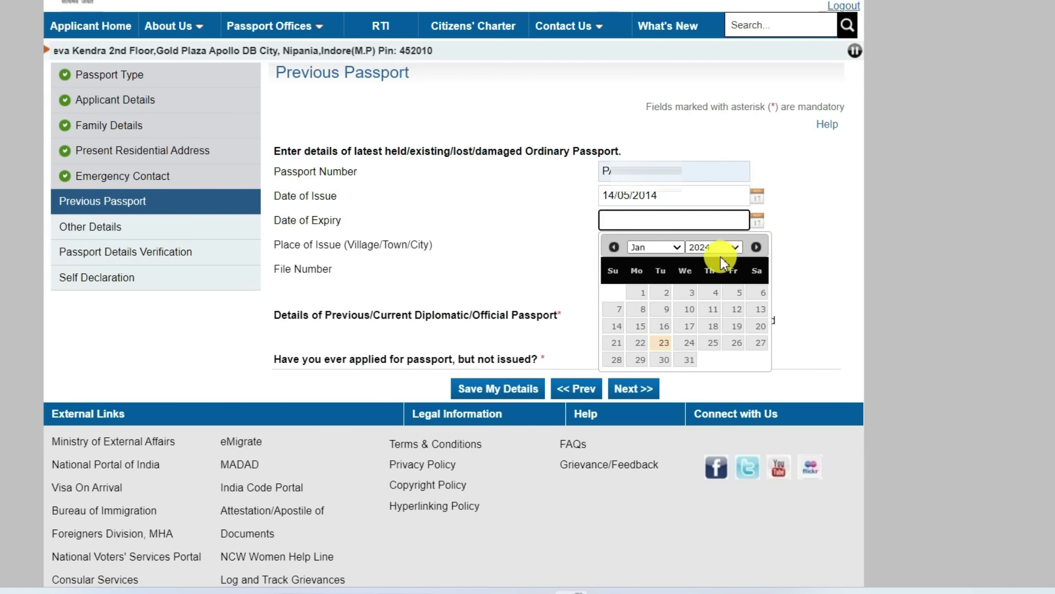
left_click(689, 309)
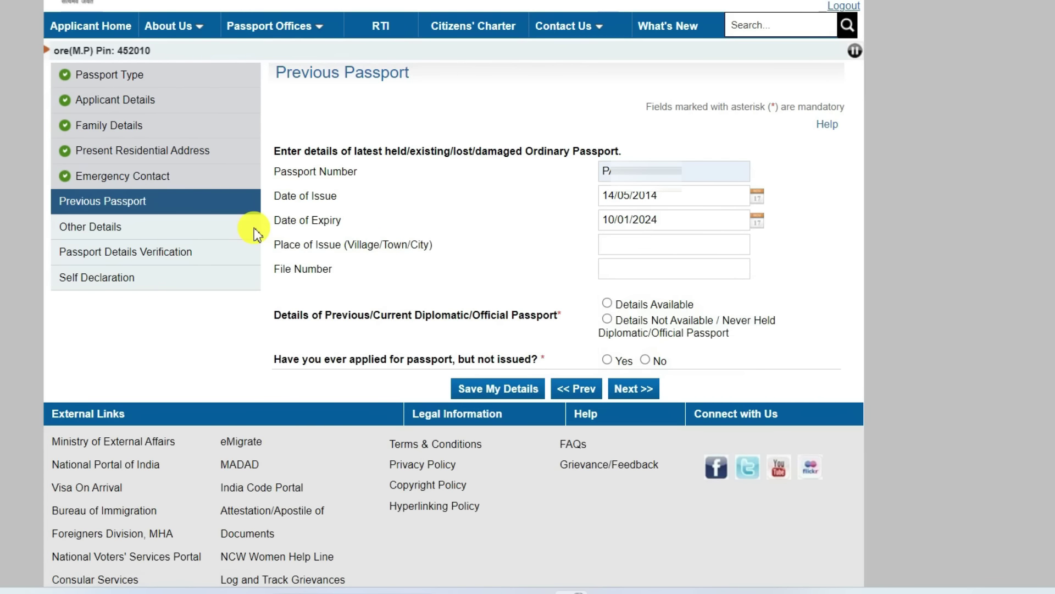
Step: Go through the place of issue and file number fields, then switch to the passport photo to look up the file number
left_click(650, 247)
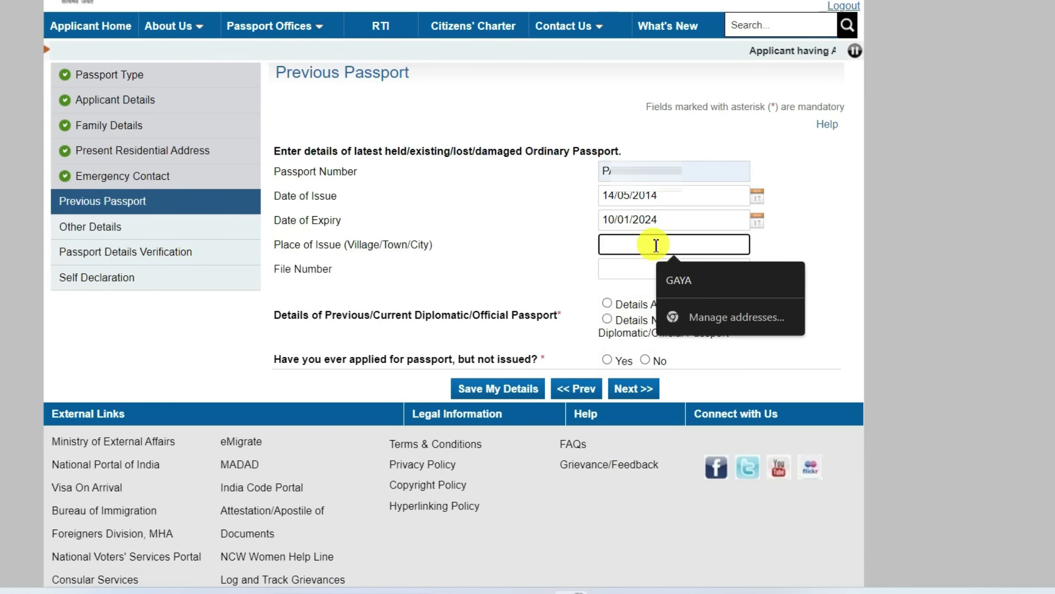
left_click(523, 204)
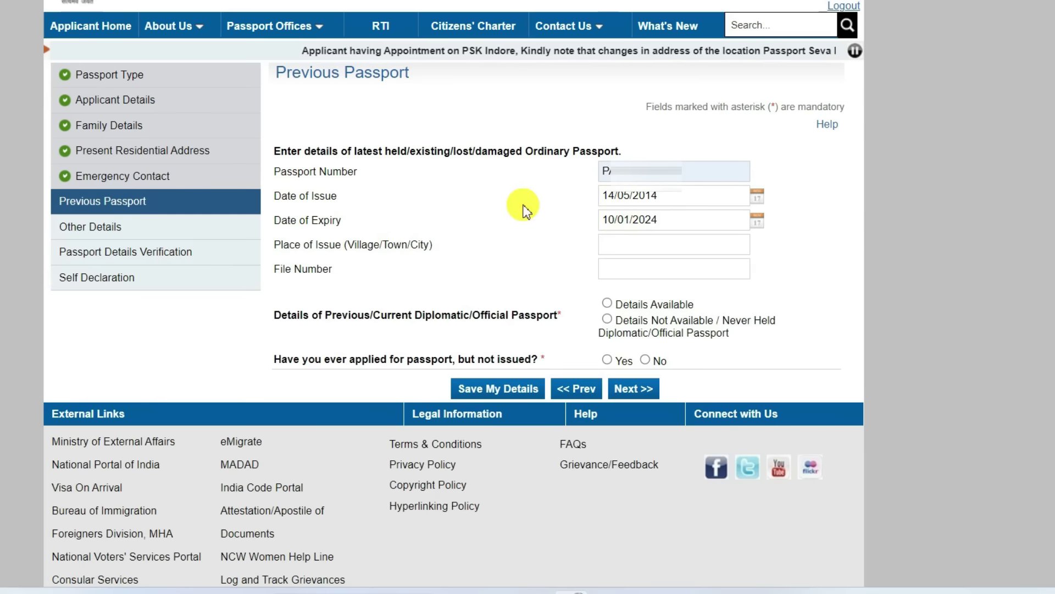
left_click(612, 238)
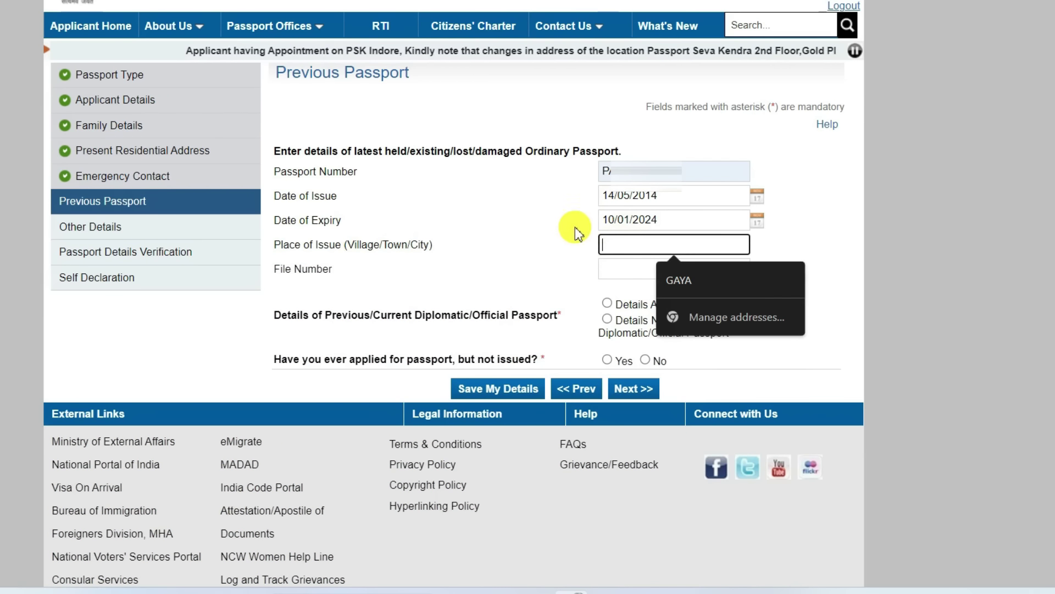
left_click(635, 272)
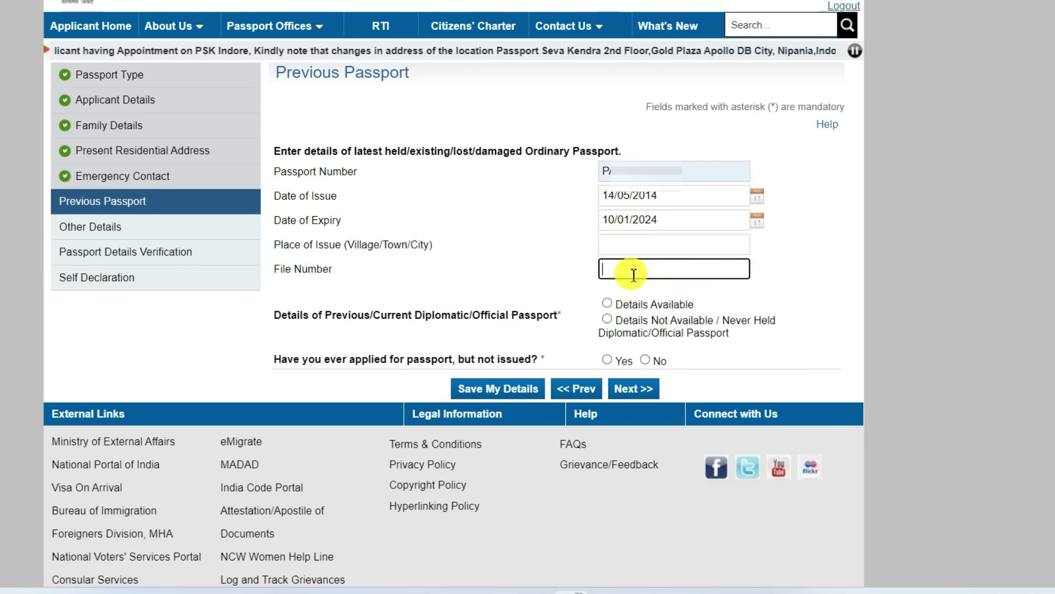
key("alt+Tab")
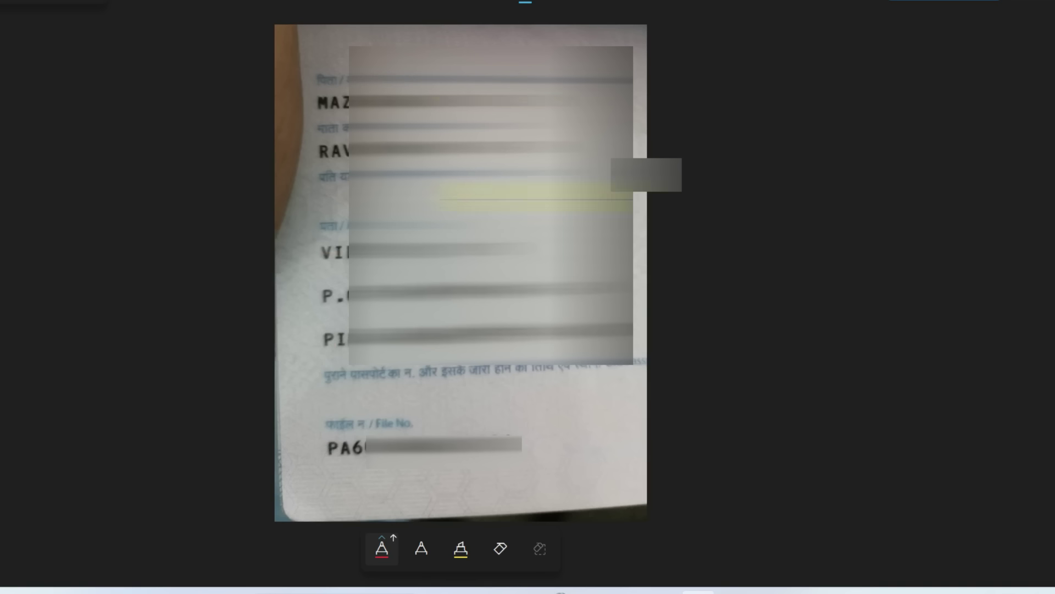